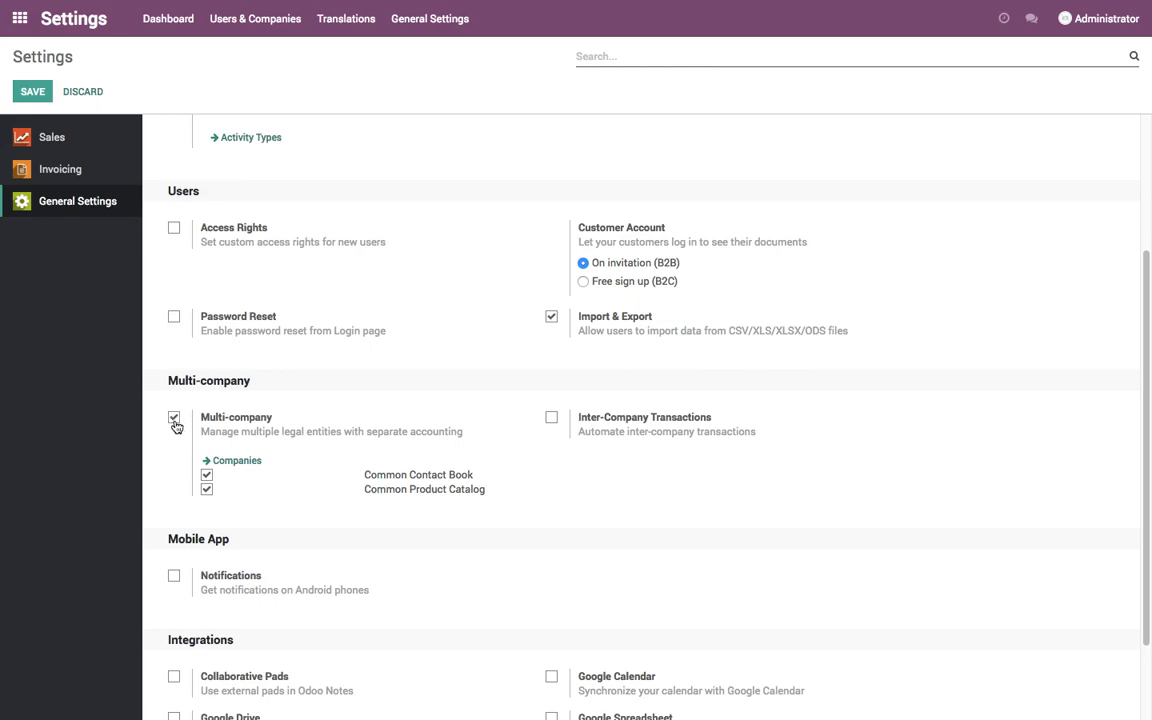
# Open the Companies list from Users & Companies in General Settings
pyautogui.scroll(3, 404, 493)
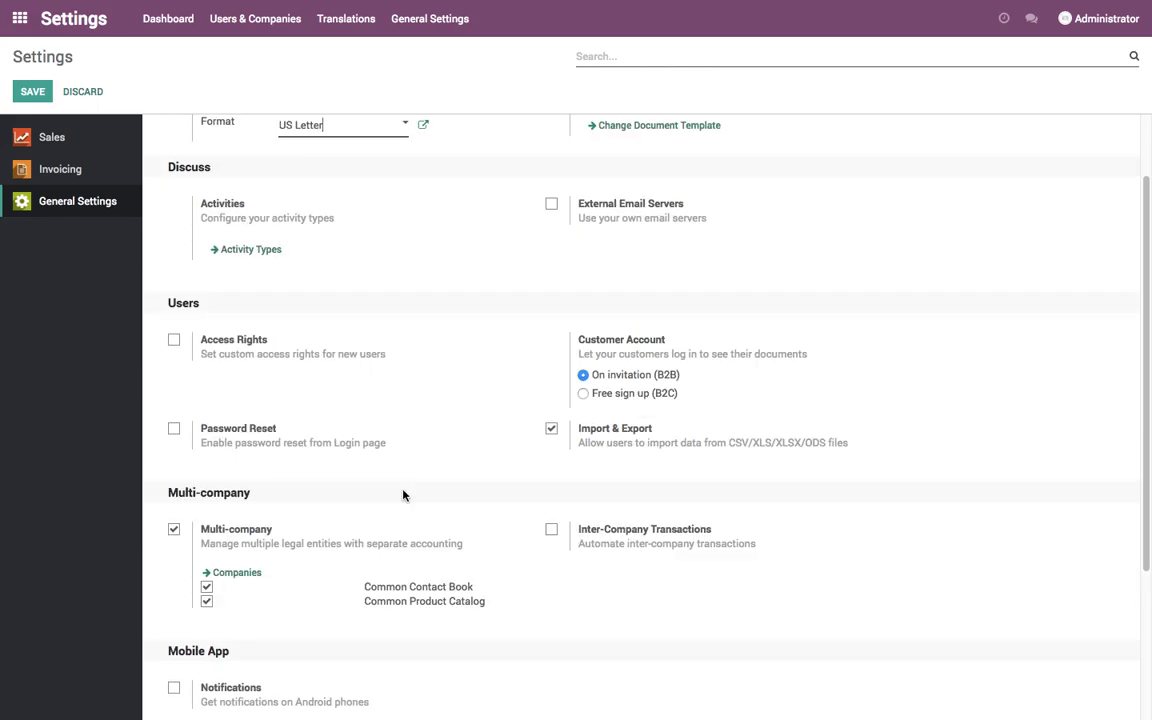
pyautogui.click(268, 28)
pyautogui.click(272, 72)
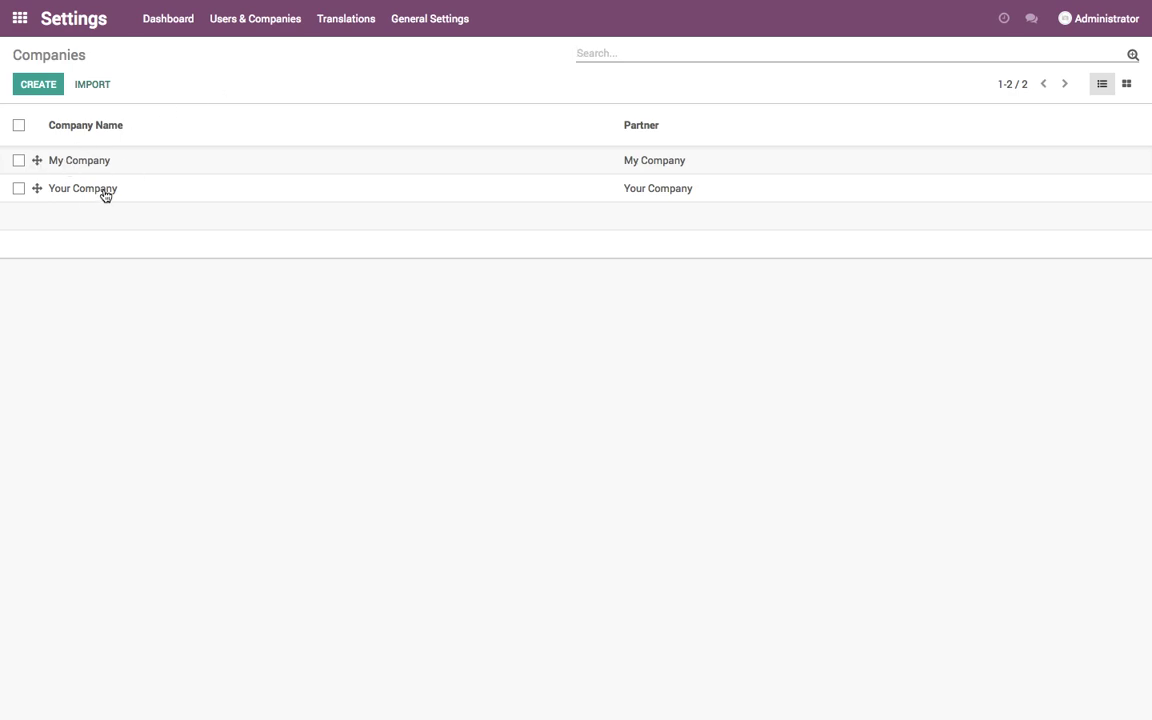
# Confirm that My Company and Your Company both use USD as currency
pyautogui.click(670, 172)
pyautogui.moveTo(697, 329); pyautogui.dragTo(751, 334)
pyautogui.click(1127, 81)
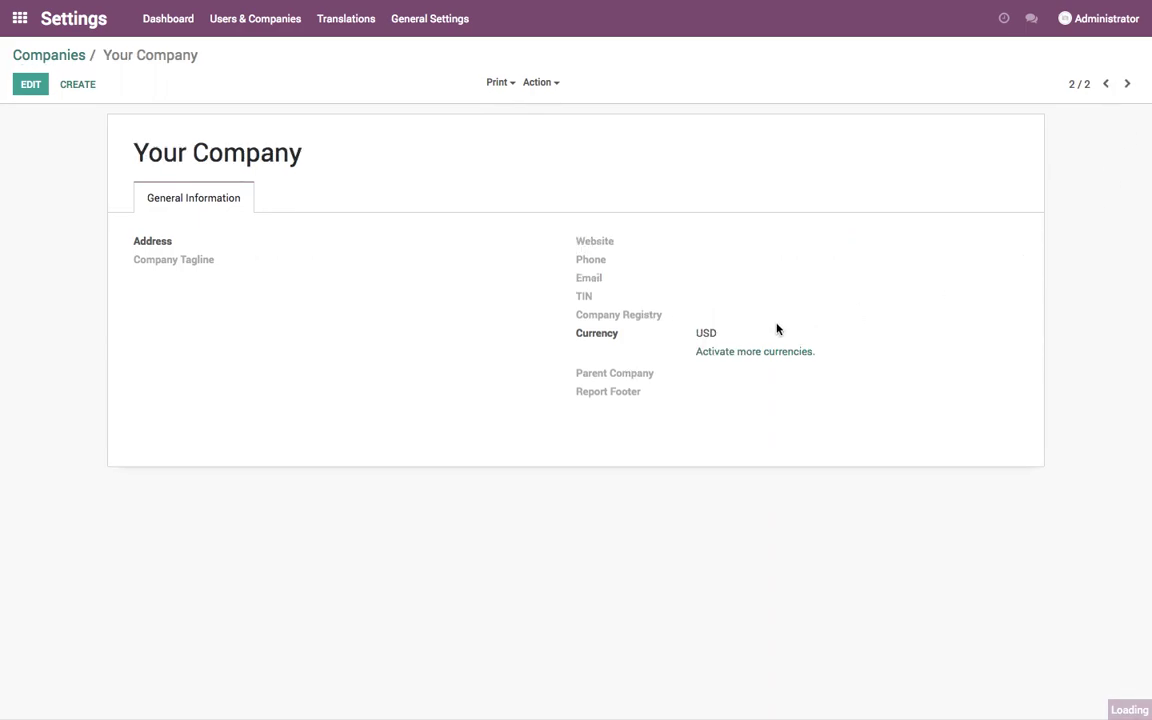
pyautogui.moveTo(697, 333); pyautogui.dragTo(792, 318)
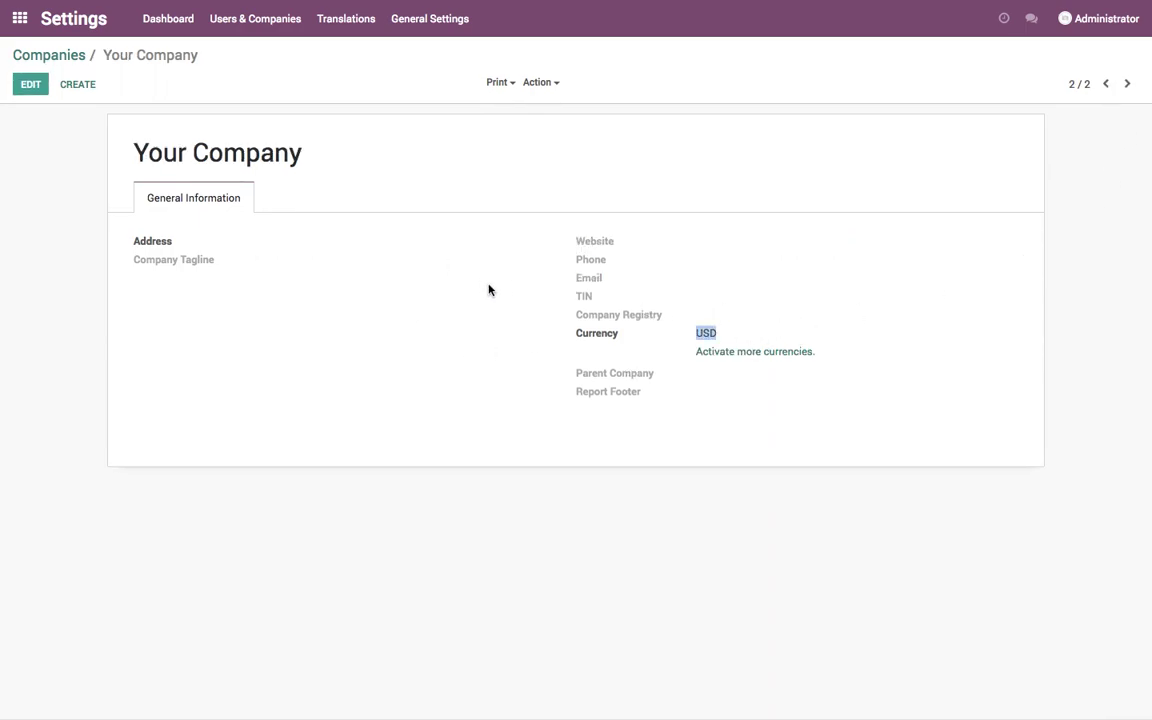
# Return to the Companies list and open the internal Users list
pyautogui.click(76, 57)
pyautogui.click(239, 32)
pyautogui.click(240, 52)
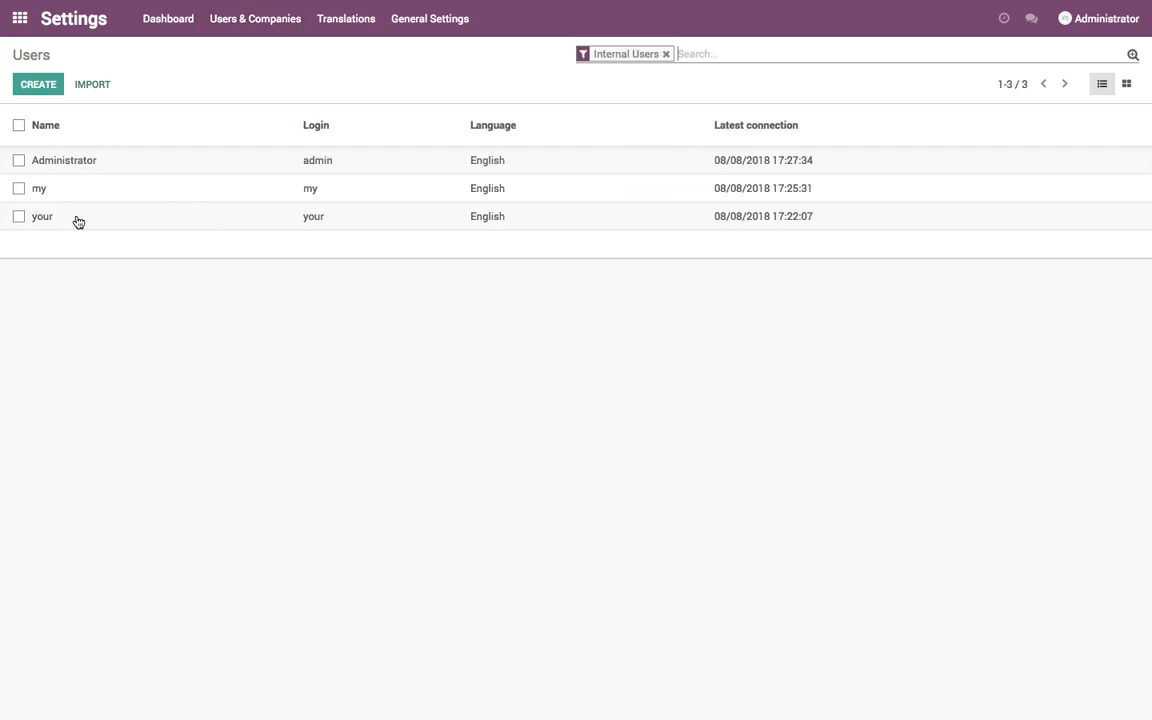
# Check that one non-admin user belongs to My Company and the other to Your Company
pyautogui.click(303, 192)
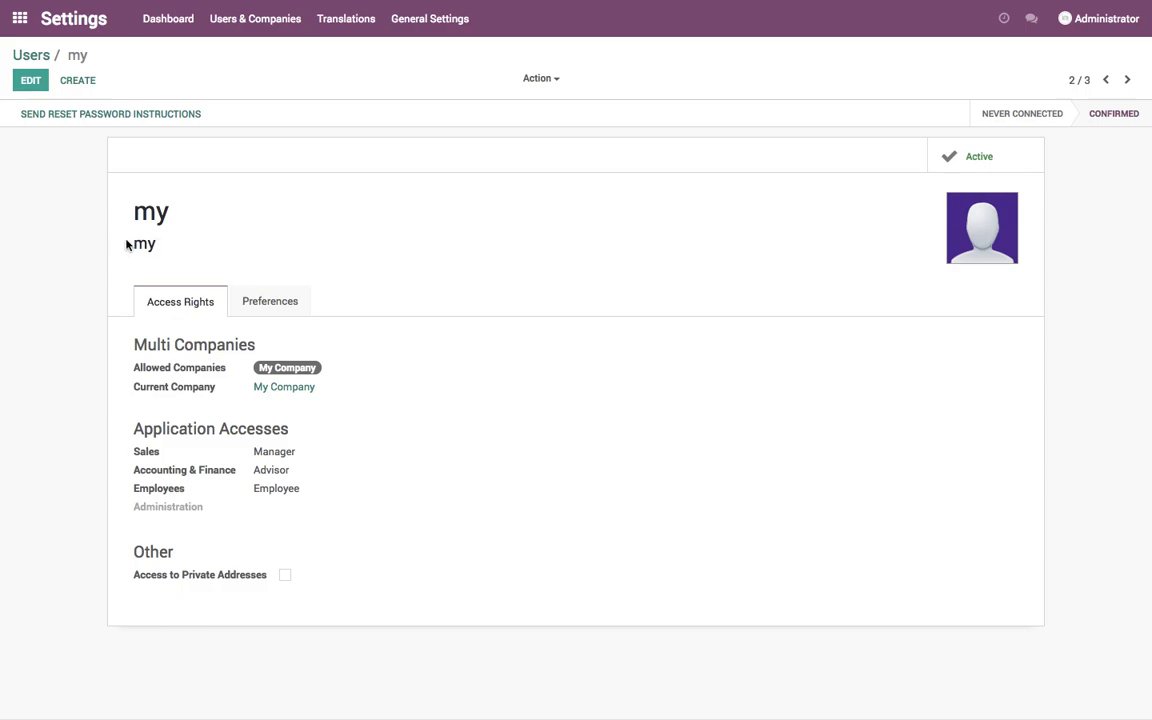
pyautogui.moveTo(238, 371); pyautogui.dragTo(329, 388)
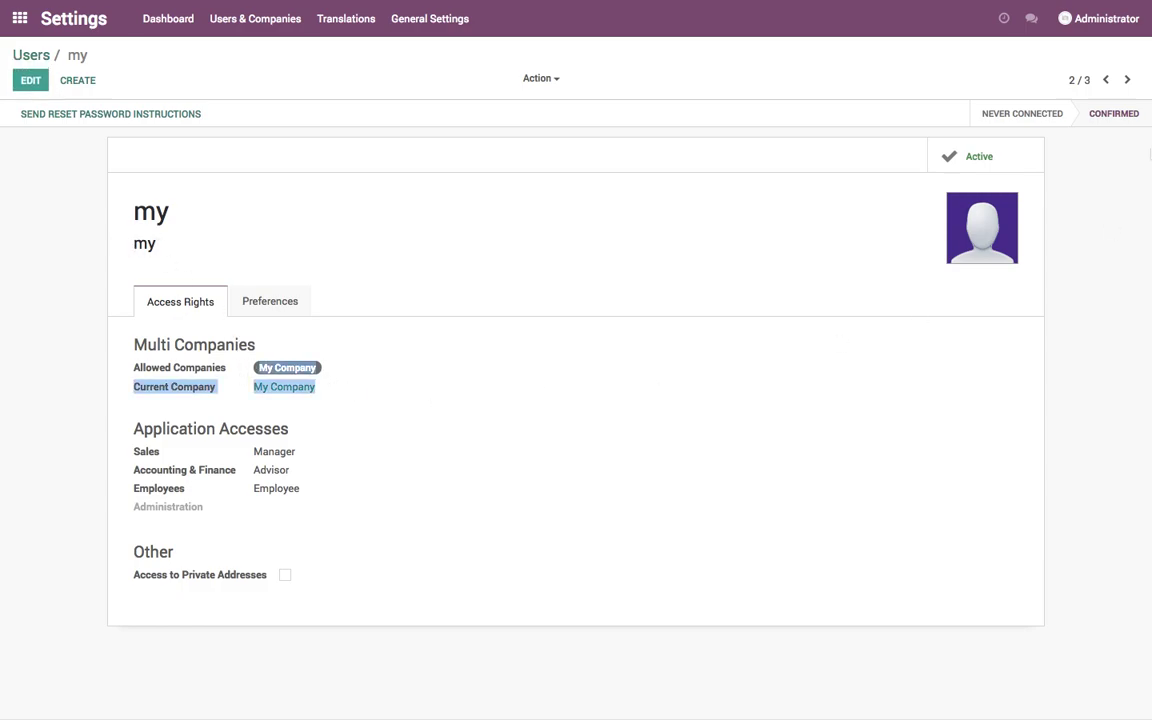
pyautogui.click(1125, 88)
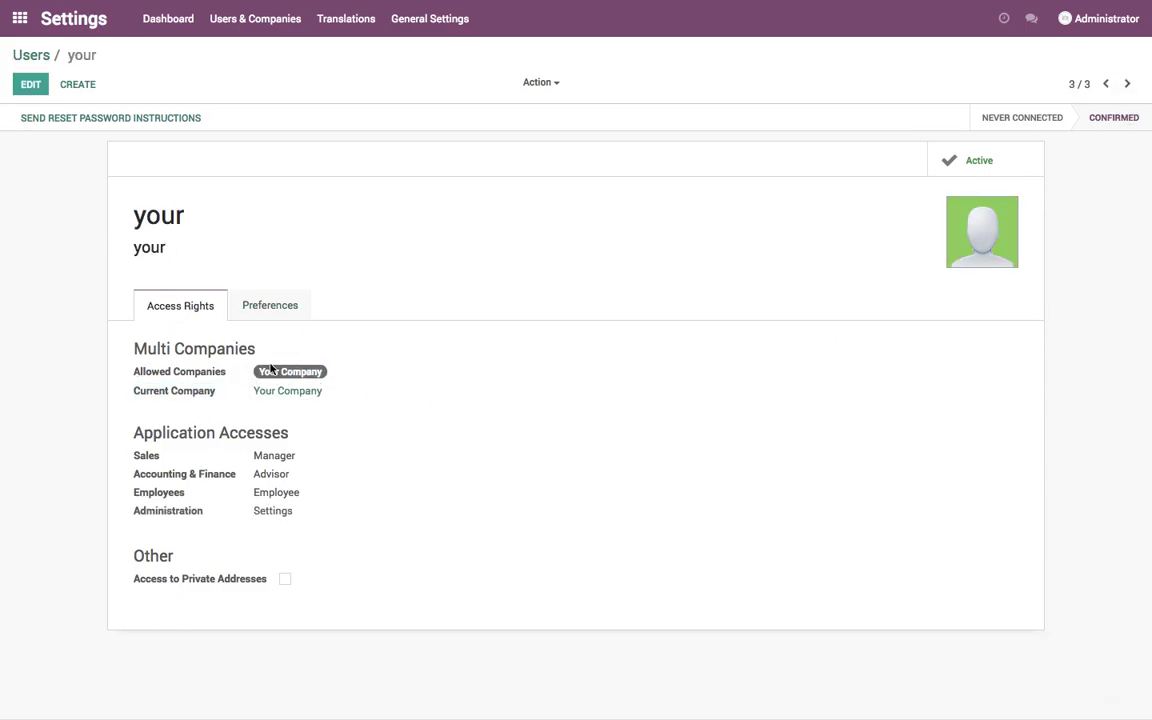
pyautogui.moveTo(229, 374); pyautogui.dragTo(357, 403)
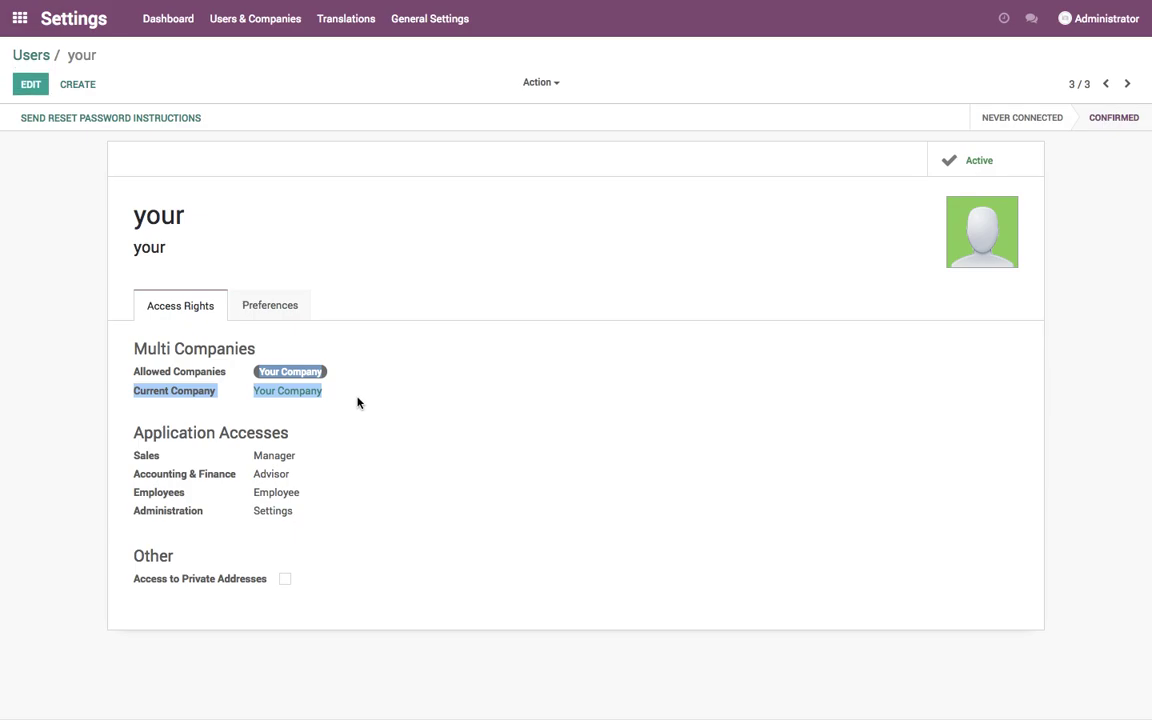
pyautogui.click(193, 220)
# Go to the Sales app and open the Laptop product in edit mode
pyautogui.click(82, 31)
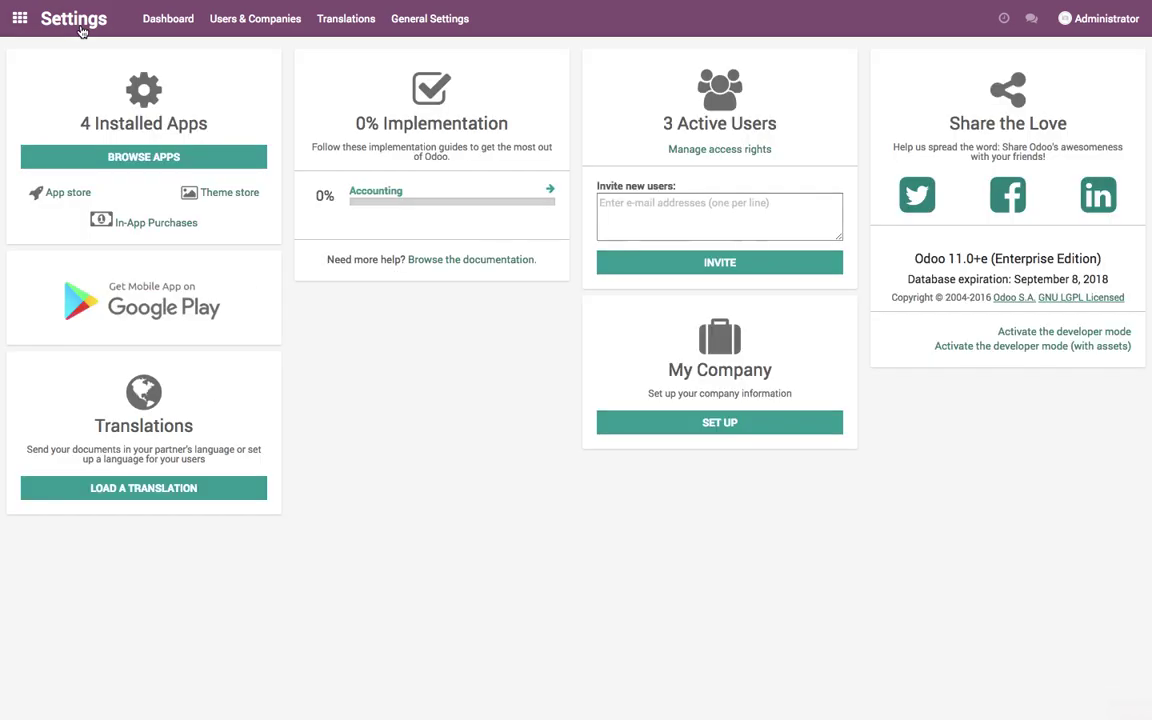
pyautogui.click(19, 18)
pyautogui.click(424, 147)
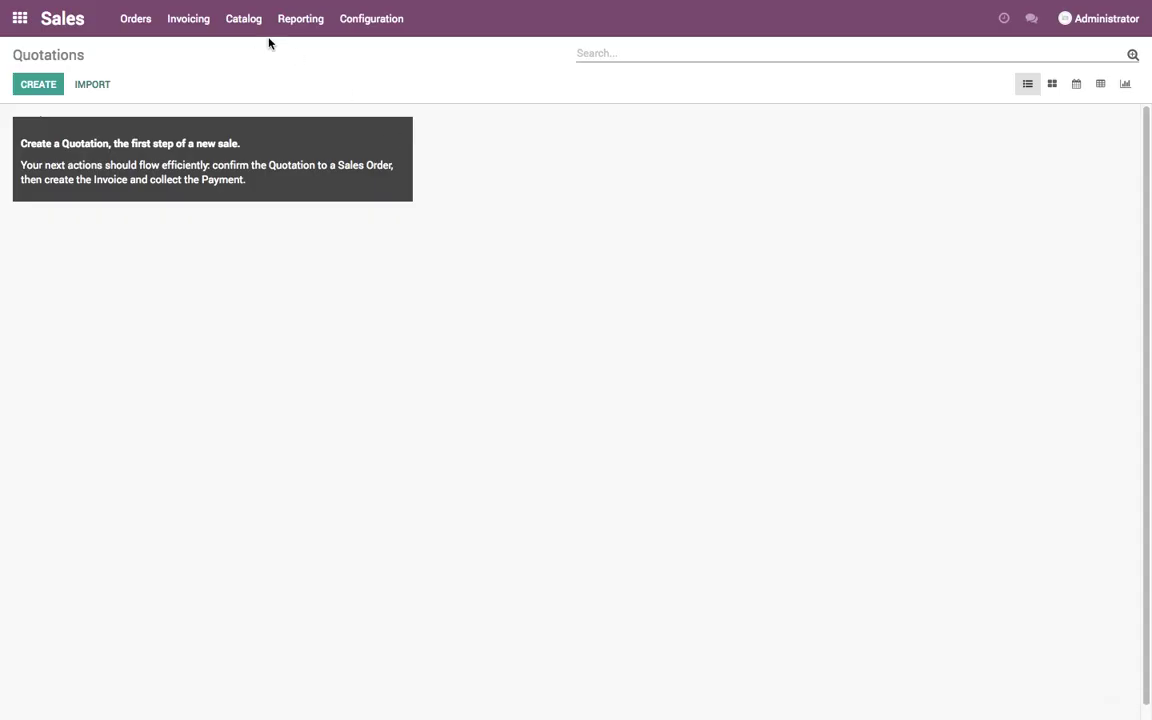
pyautogui.click(243, 19)
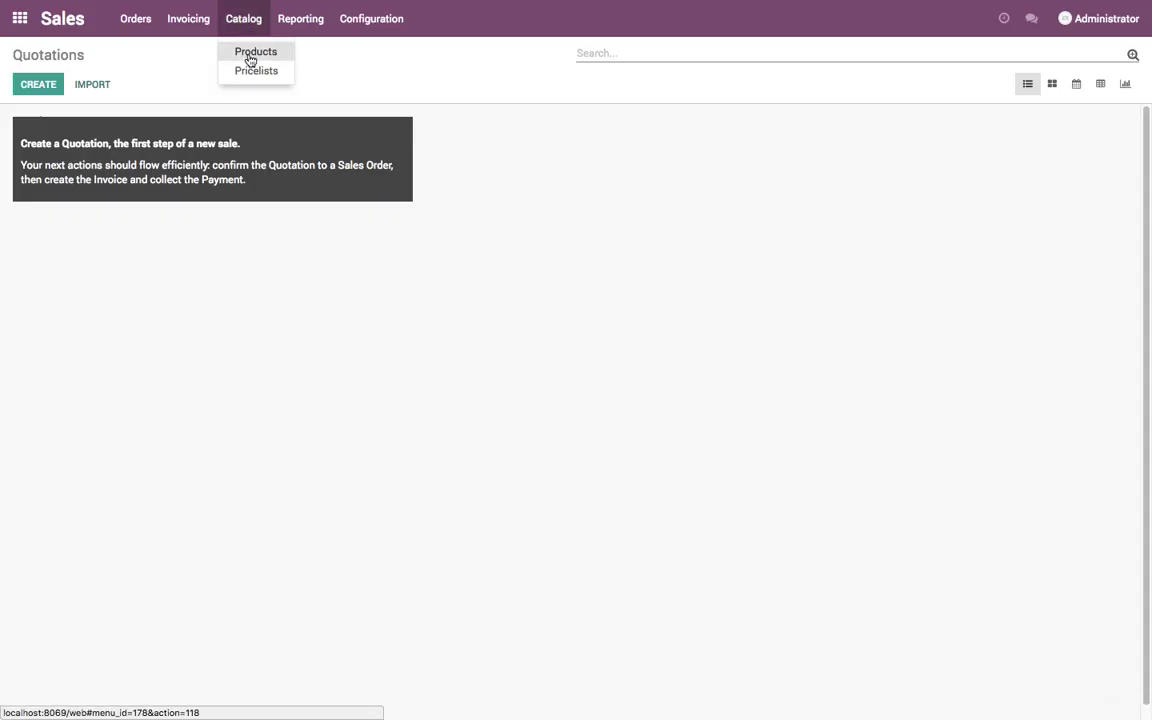
pyautogui.click(250, 50)
pyautogui.click(146, 162)
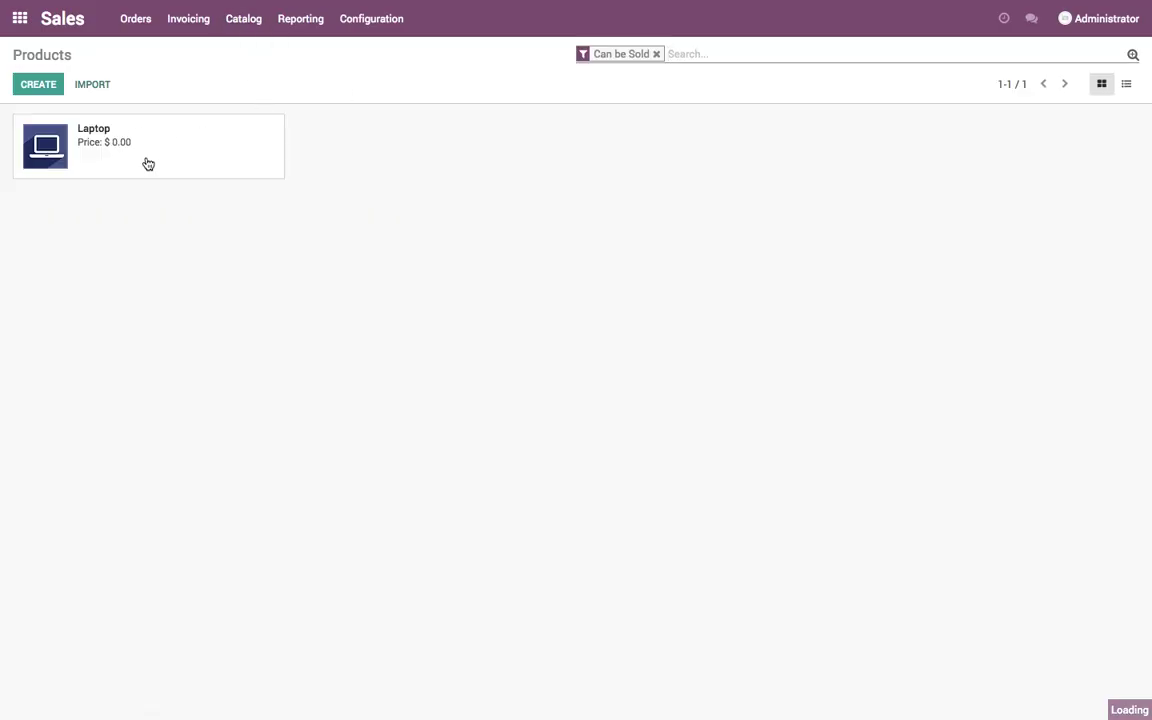
pyautogui.click(30, 80)
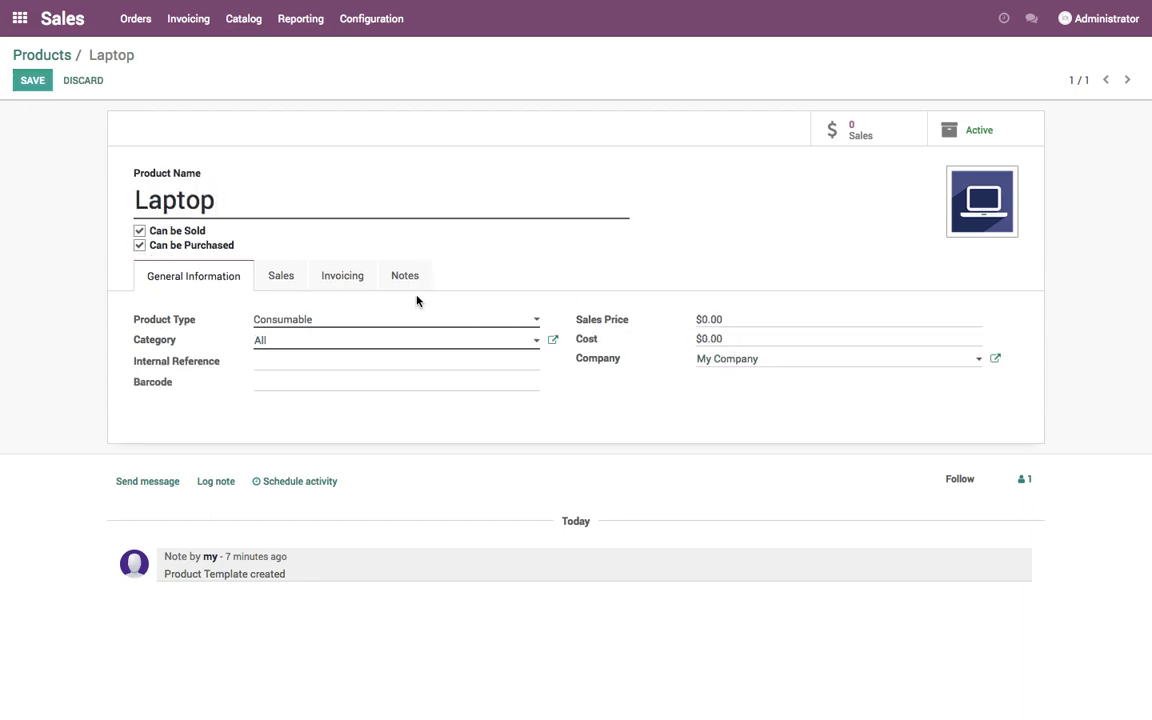
# Confirm Multiple Sales Prices per Product is enabled in Sales settings
pyautogui.click(372, 19)
pyautogui.click(388, 54)
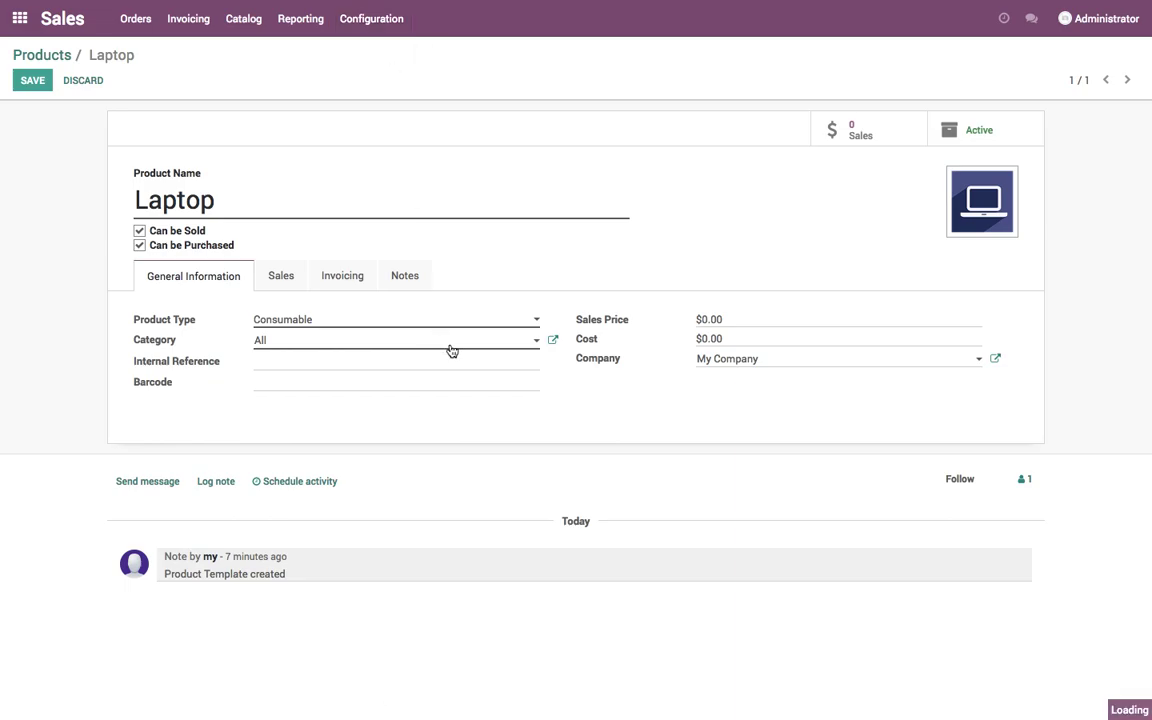
pyautogui.moveTo(204, 331); pyautogui.dragTo(481, 352)
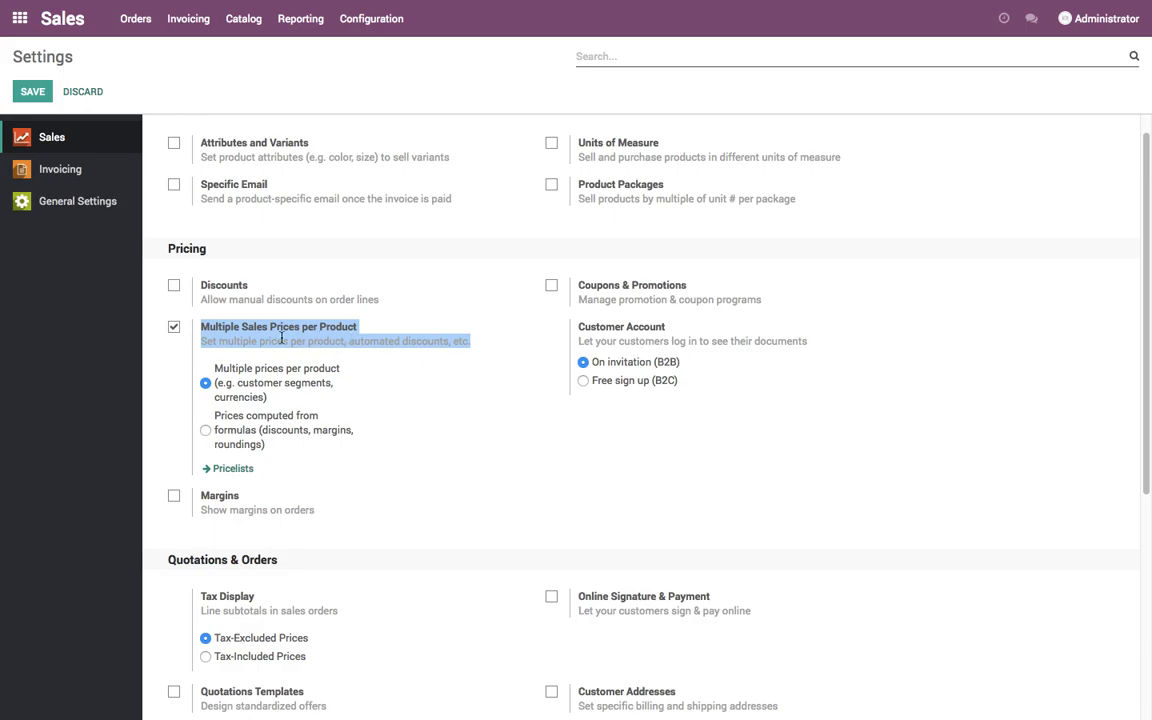
# Log out of Administrator and sign in as the My Company sales user
pyautogui.click(1118, 28)
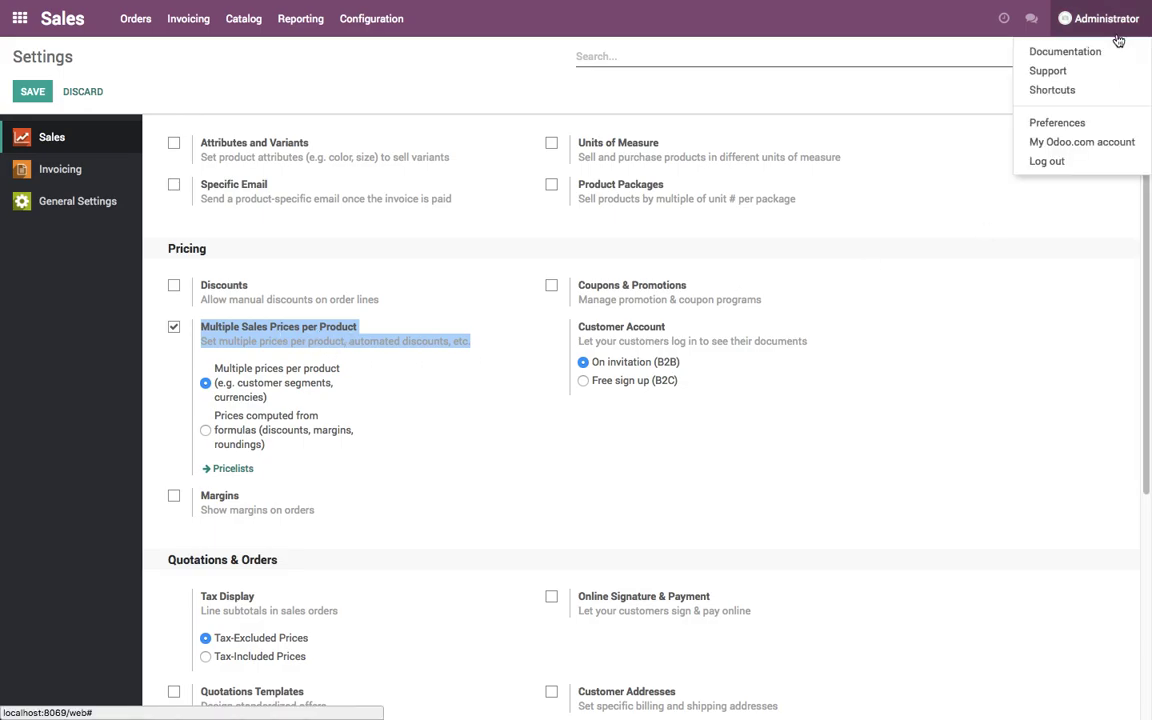
pyautogui.click(1091, 166)
pyautogui.doubleClick(466, 103)
pyautogui.write('my')
pyautogui.press('Return')
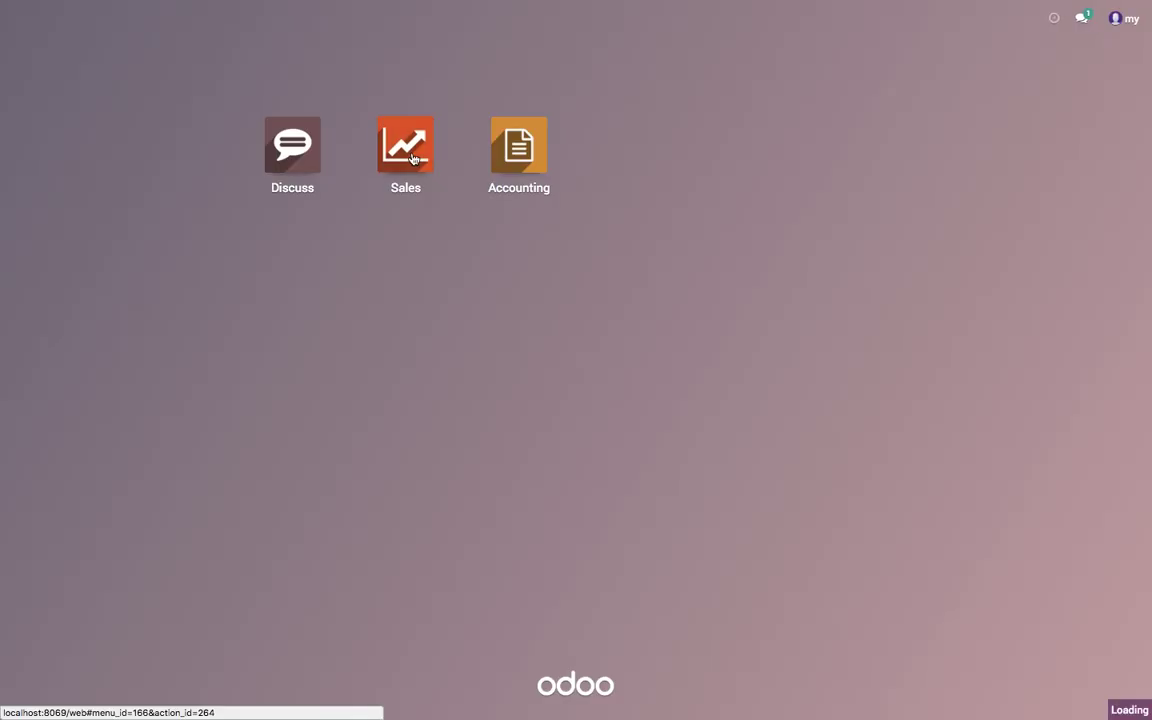
# Start a Laptop pricing line on the [My Company] Public Pricelist (USD)
pyautogui.click(413, 159)
pyautogui.click(240, 22)
pyautogui.click(240, 50)
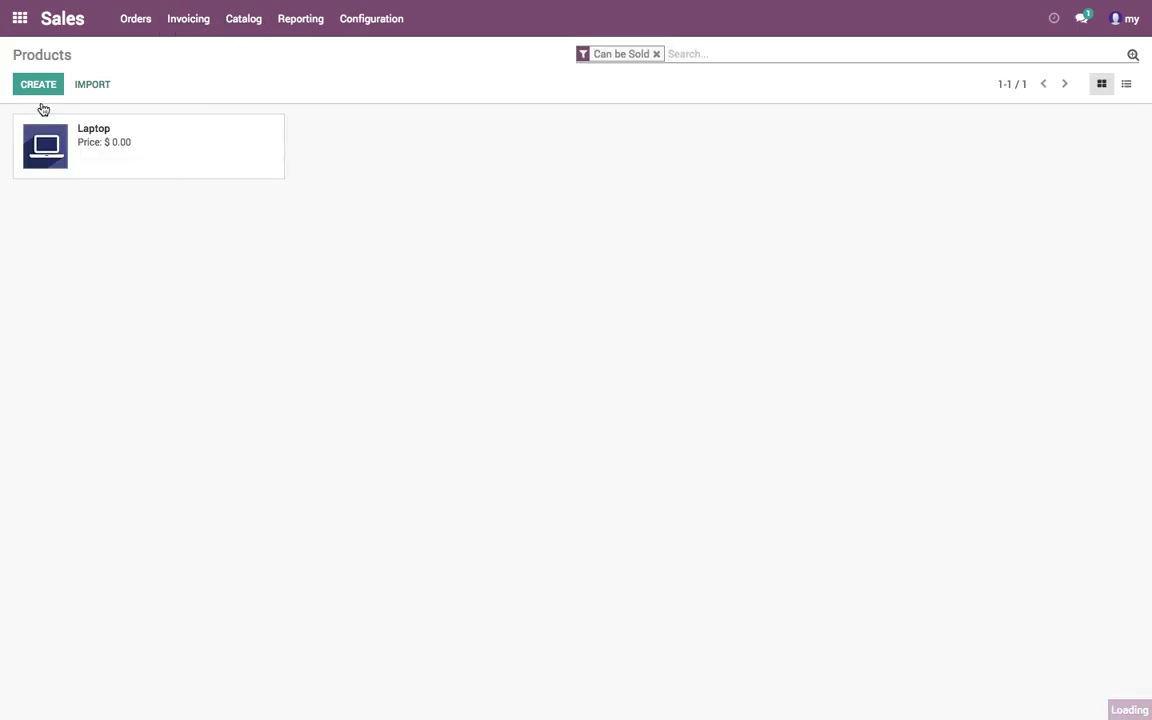
pyautogui.click(33, 81)
pyautogui.click(290, 280)
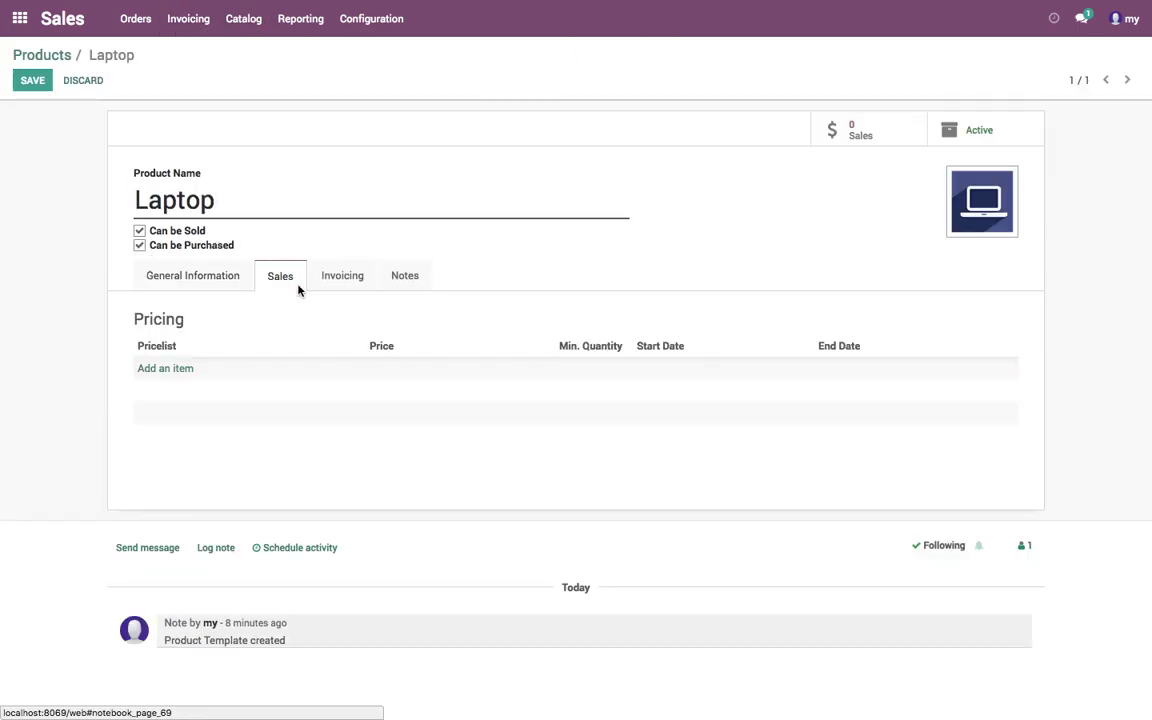
pyautogui.click(162, 369)
pyautogui.click(206, 373)
pyautogui.click(285, 398)
pyautogui.press('Tab')
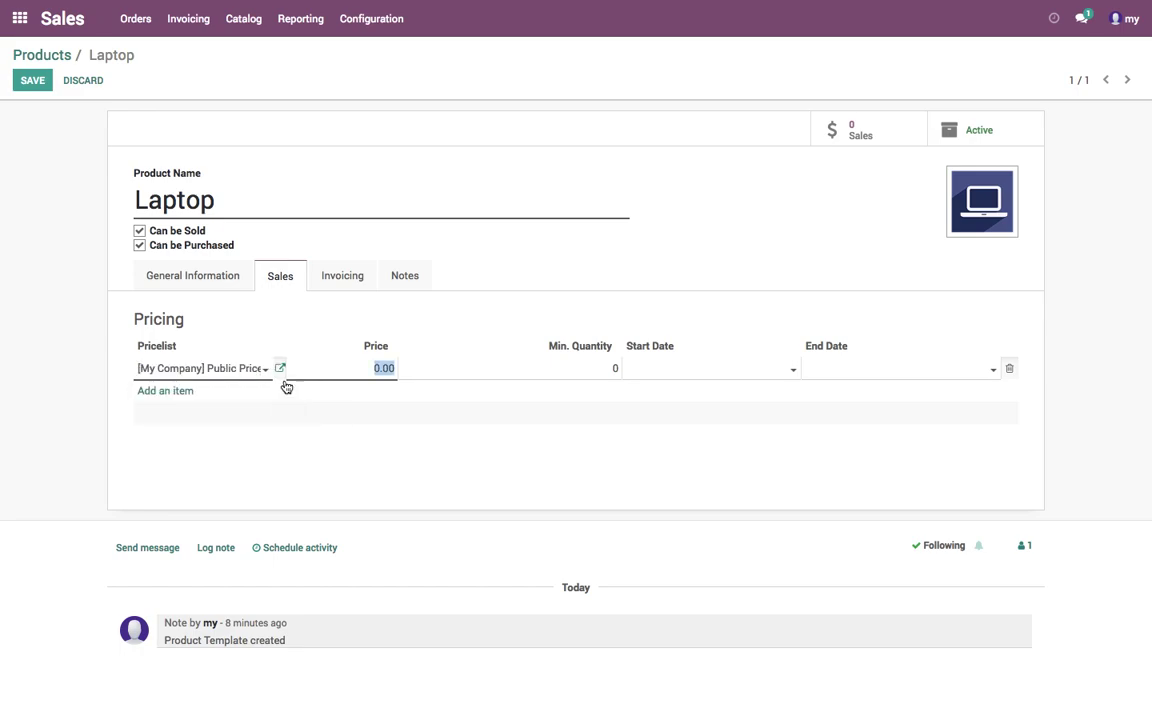
# Discard the unsaved line, inspect the [My Company] Public Pricelist, then return to Products
pyautogui.click(244, 18)
pyautogui.click(230, 58)
pyautogui.click(341, 134)
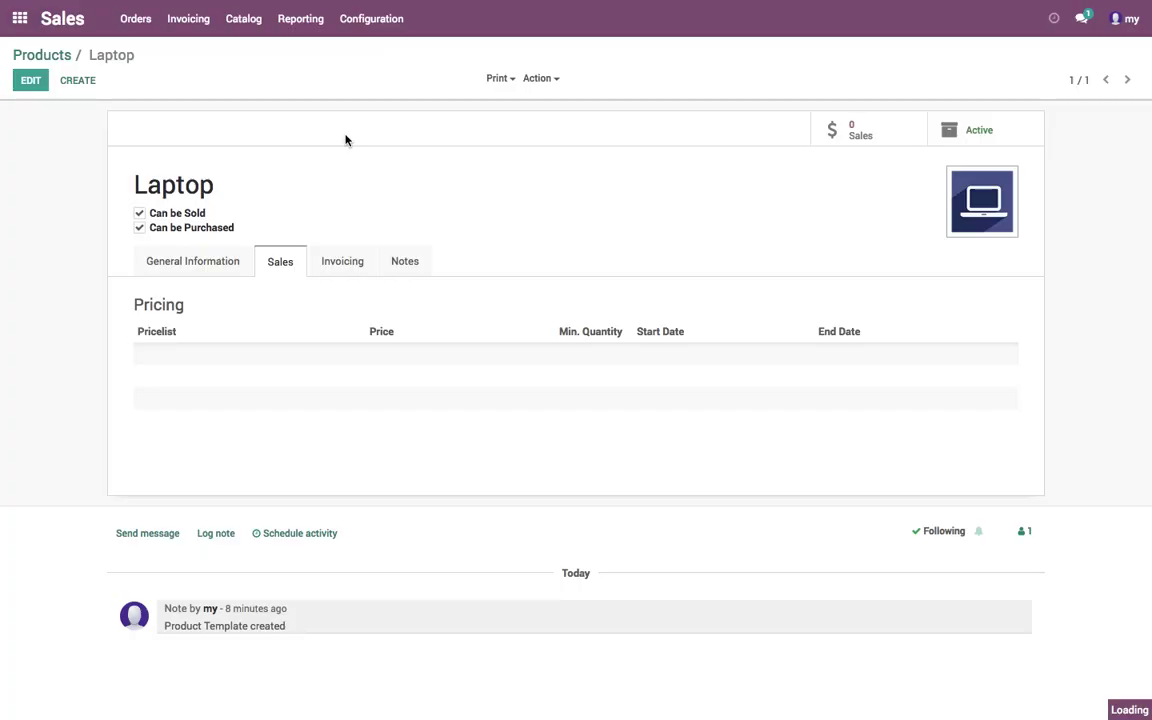
pyautogui.click(134, 164)
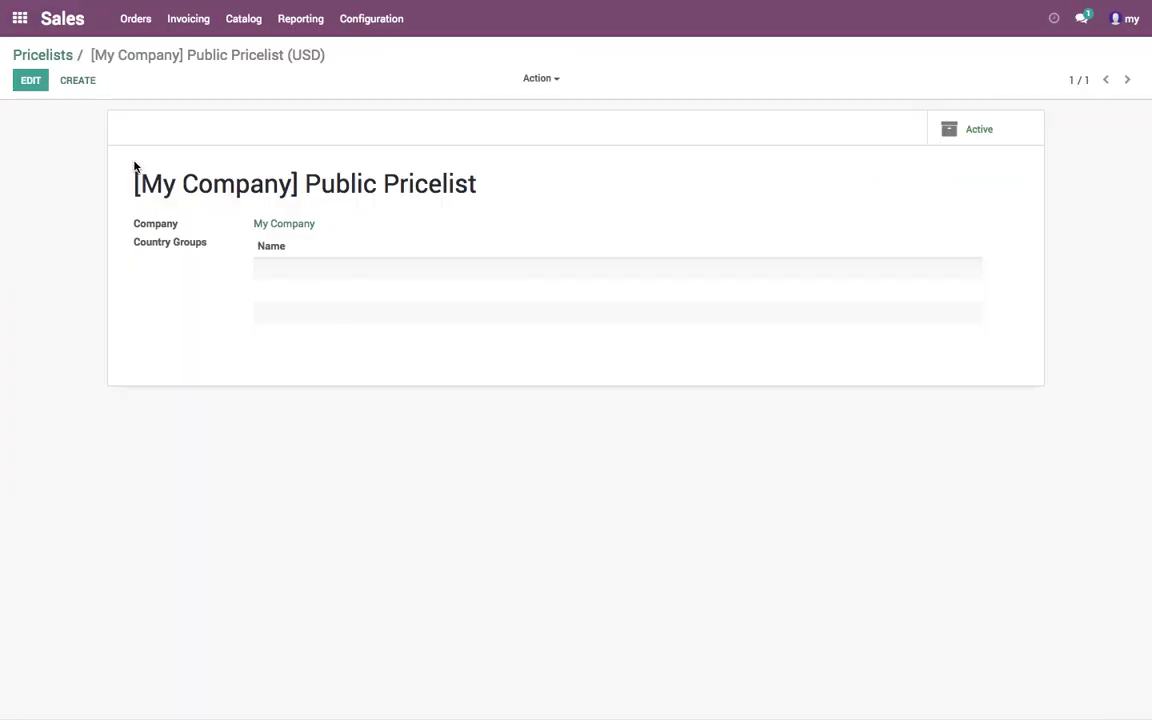
pyautogui.click(250, 20)
pyautogui.click(248, 55)
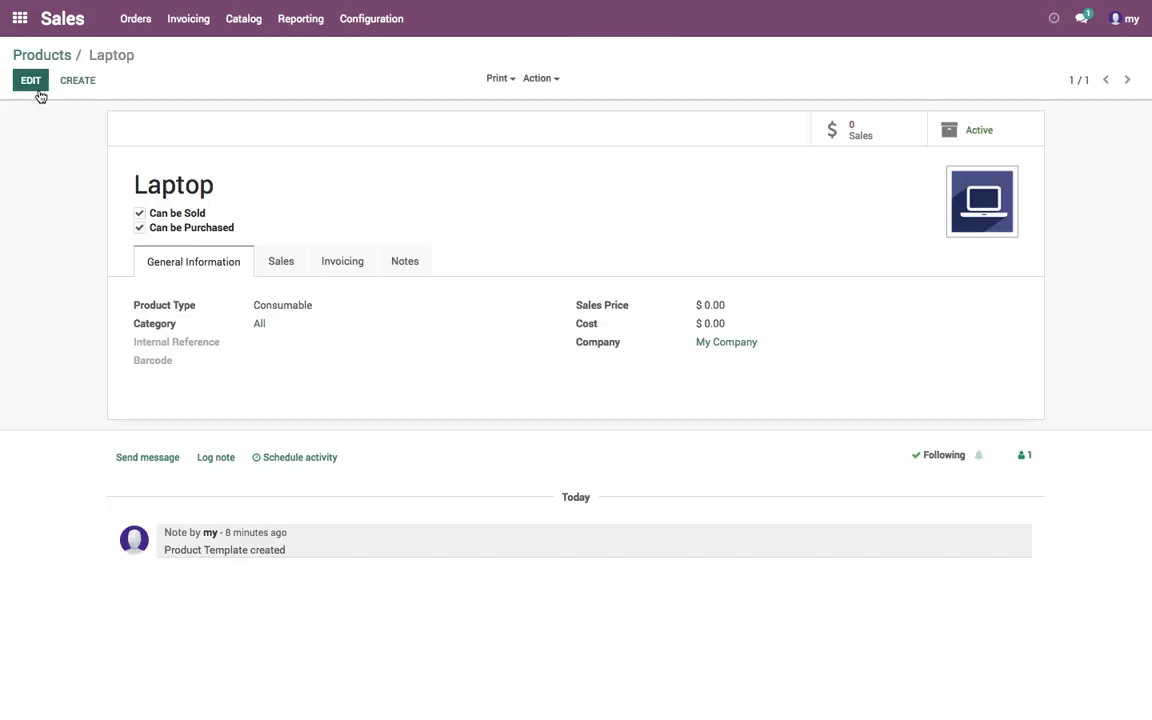
# Give Laptop an 800.00 price on [My Company] Public Pricelist (USD) and save
pyautogui.click(36, 84)
pyautogui.click(281, 278)
pyautogui.click(279, 372)
pyautogui.click(198, 372)
pyautogui.click(198, 393)
pyautogui.press('Tab')
pyautogui.write('8')
pyautogui.click(612, 294)
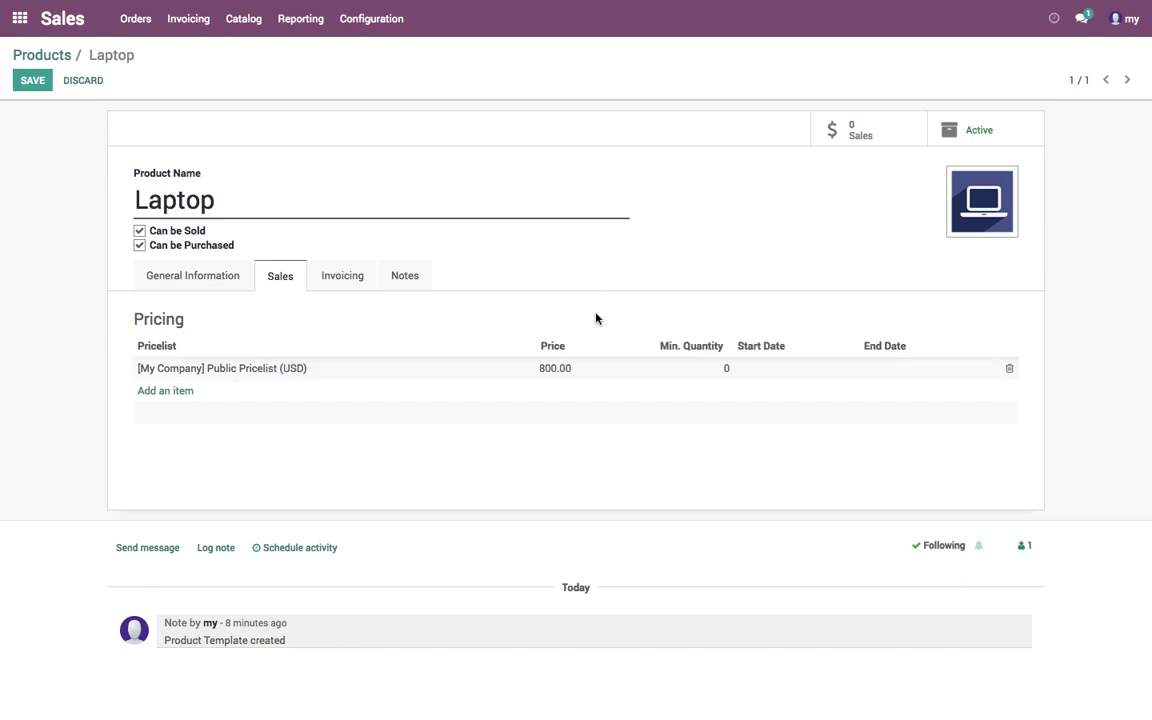
pyautogui.click(29, 84)
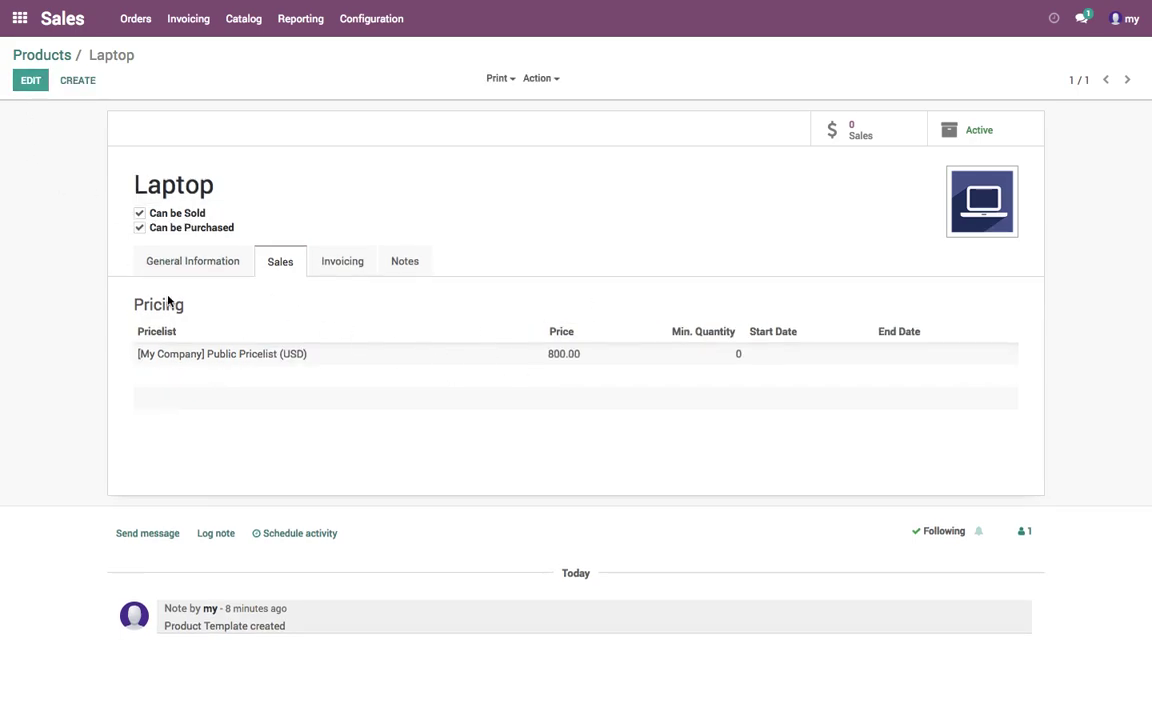
# Review the Laptop's pricing, then start a new quotation and choose its customer
pyautogui.click(178, 261)
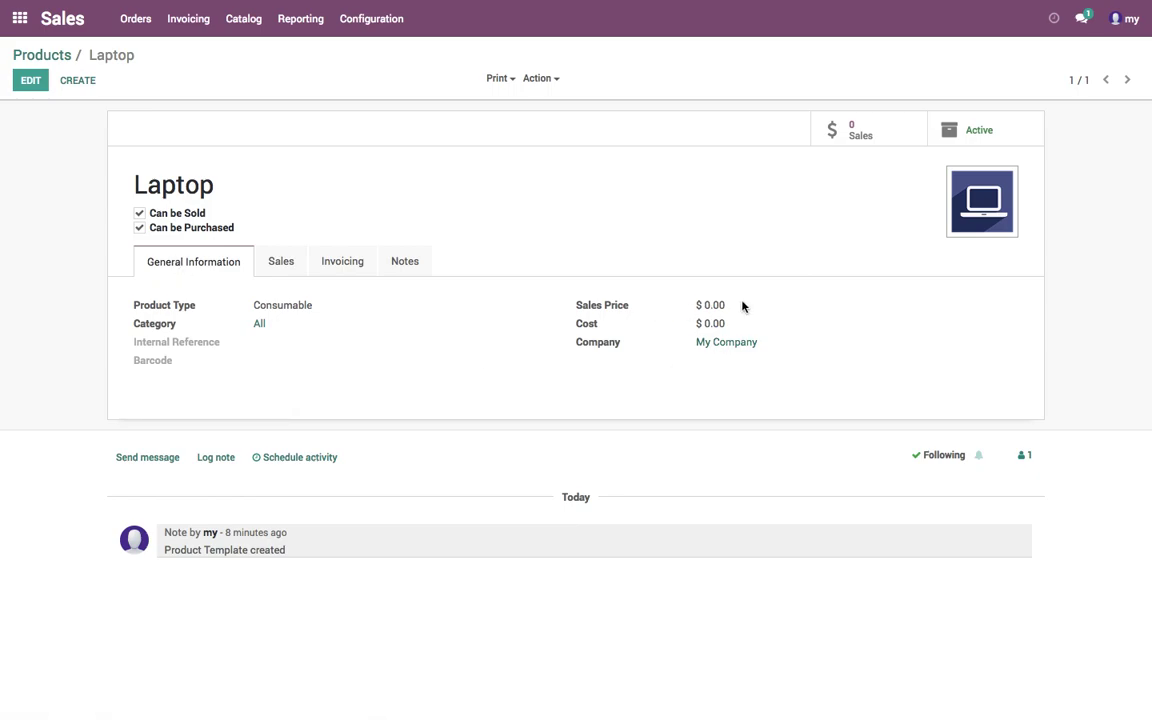
pyautogui.click(278, 261)
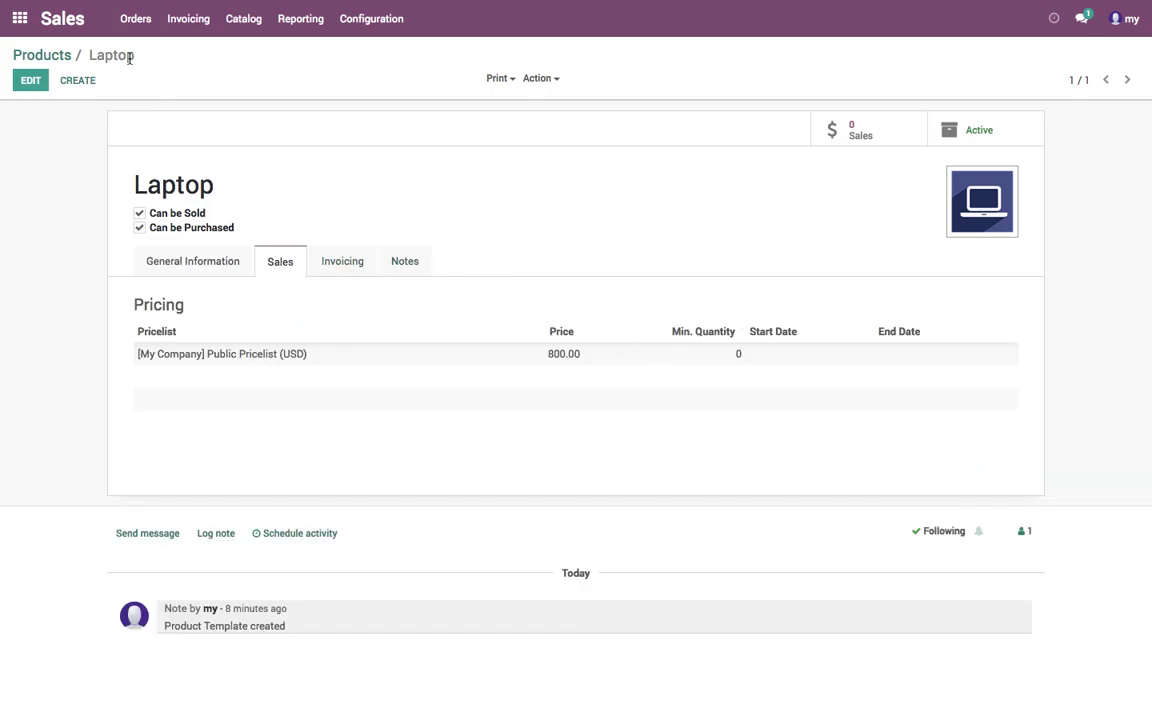
pyautogui.click(135, 18)
pyautogui.click(145, 50)
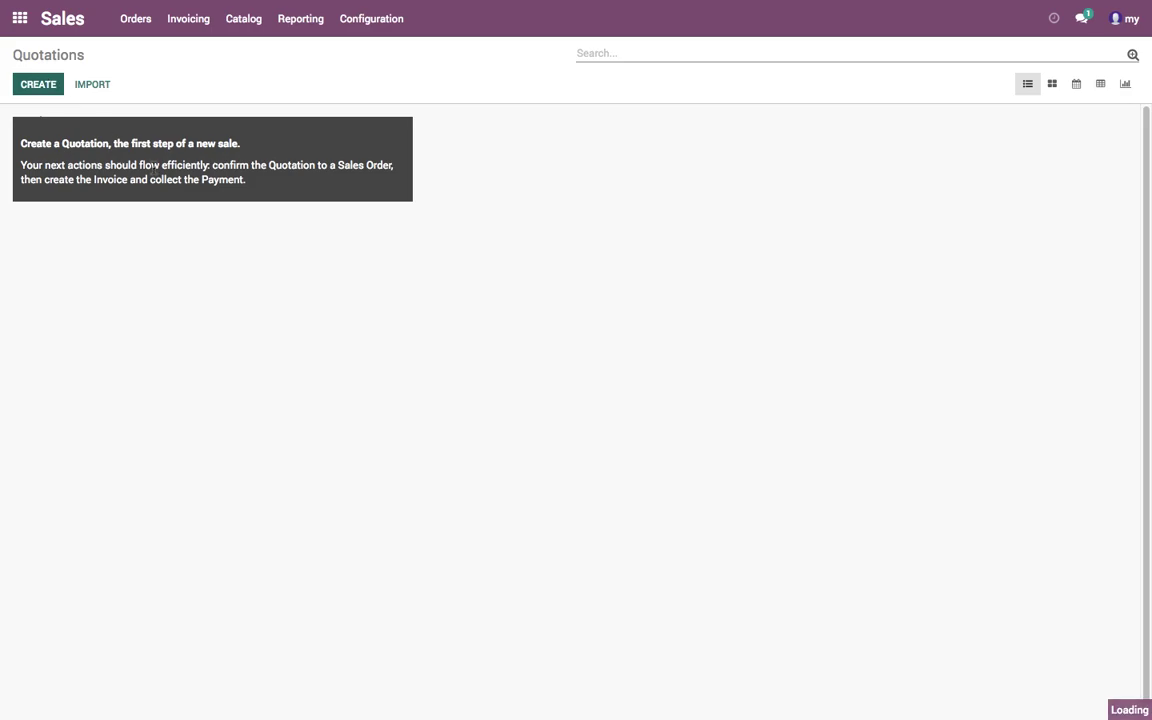
pyautogui.click(342, 221)
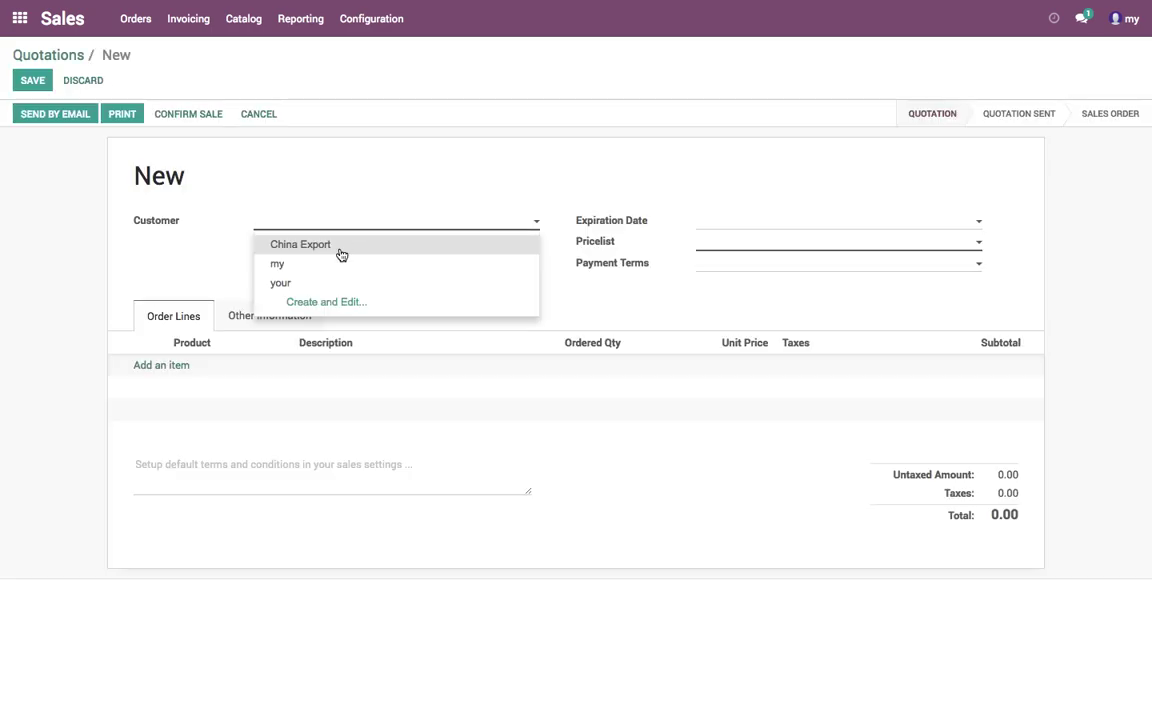
# Quote one Laptop at 800.00 for customer China Export and save it as SO001
pyautogui.click(342, 255)
pyautogui.click(162, 365)
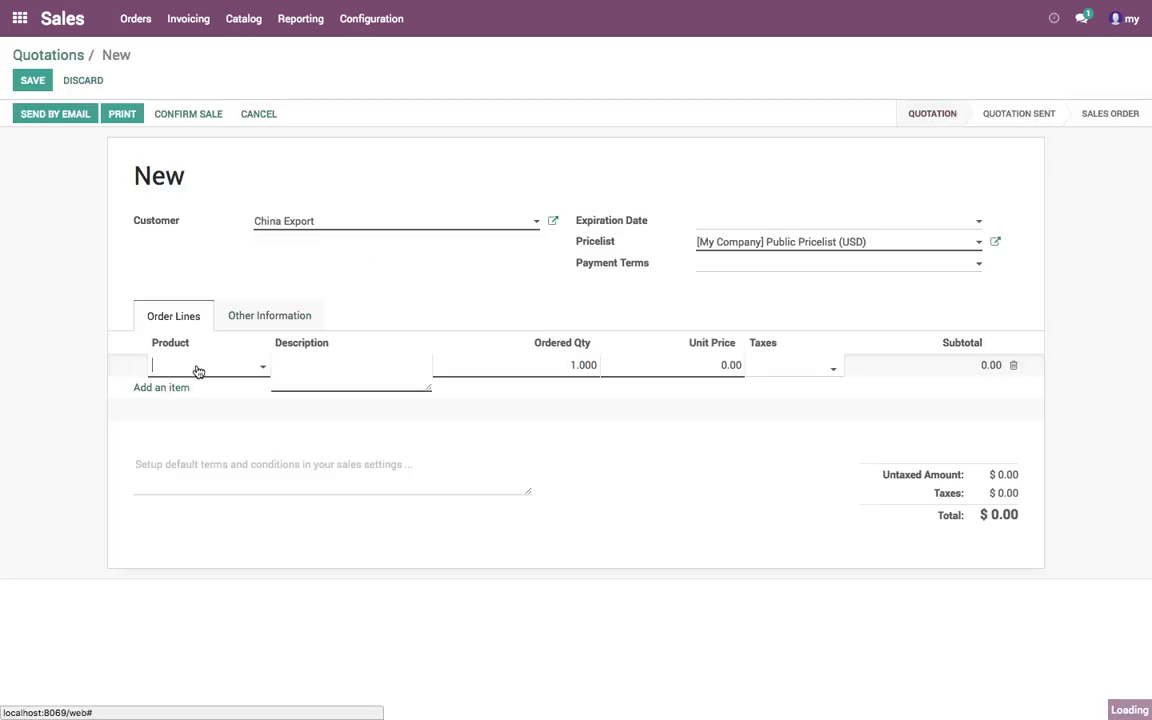
pyautogui.click(199, 371)
pyautogui.click(197, 392)
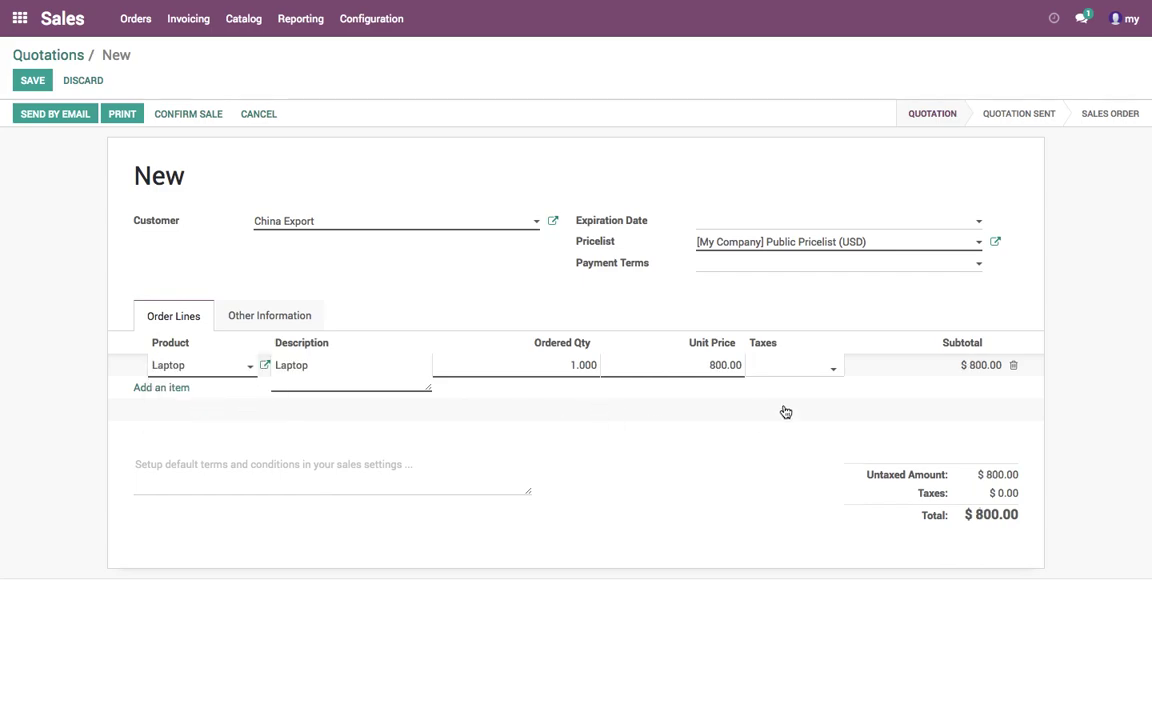
pyautogui.click(717, 440)
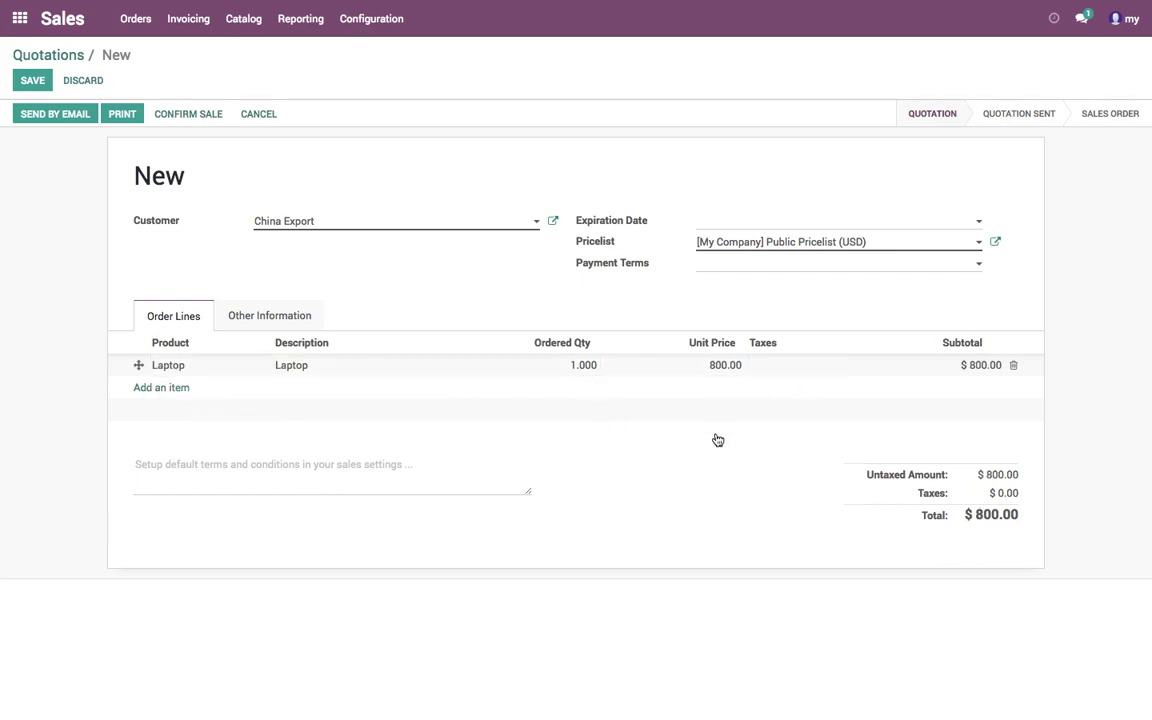
pyautogui.click(38, 86)
# Log out and sign in as the Your Company user
pyautogui.click(1130, 22)
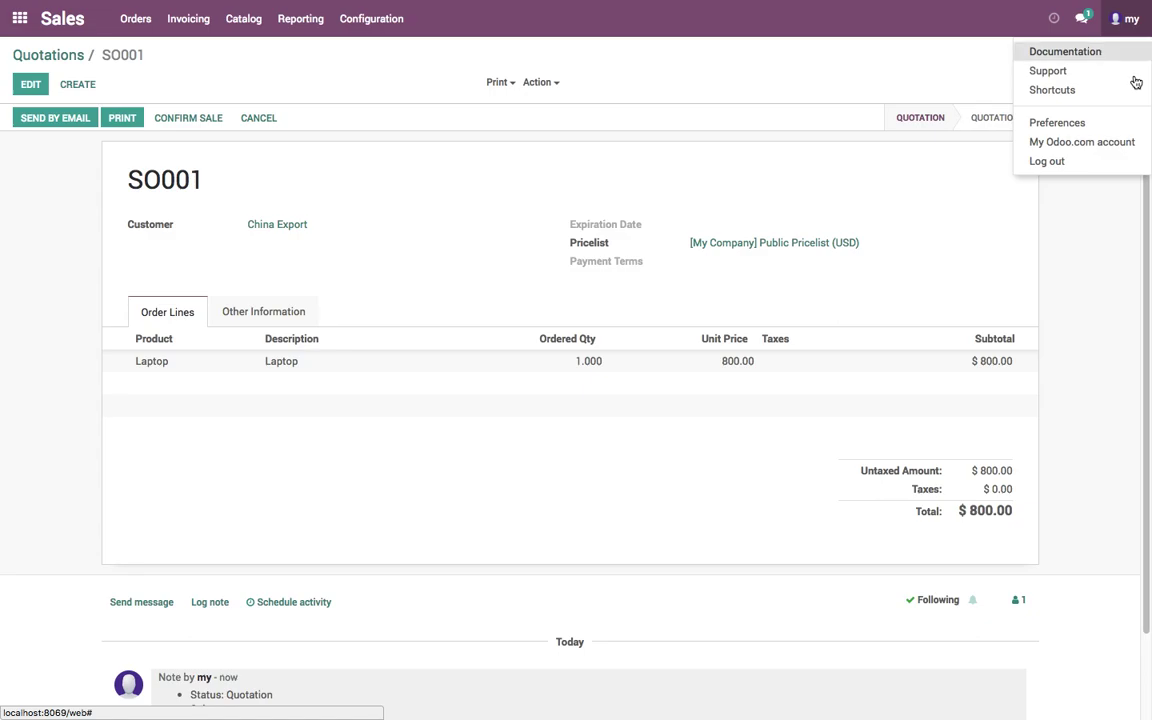
pyautogui.click(1106, 164)
pyautogui.click(437, 100)
pyautogui.hotkey('ctrl', 'a')
pyautogui.write('your')
pyautogui.press('Return')
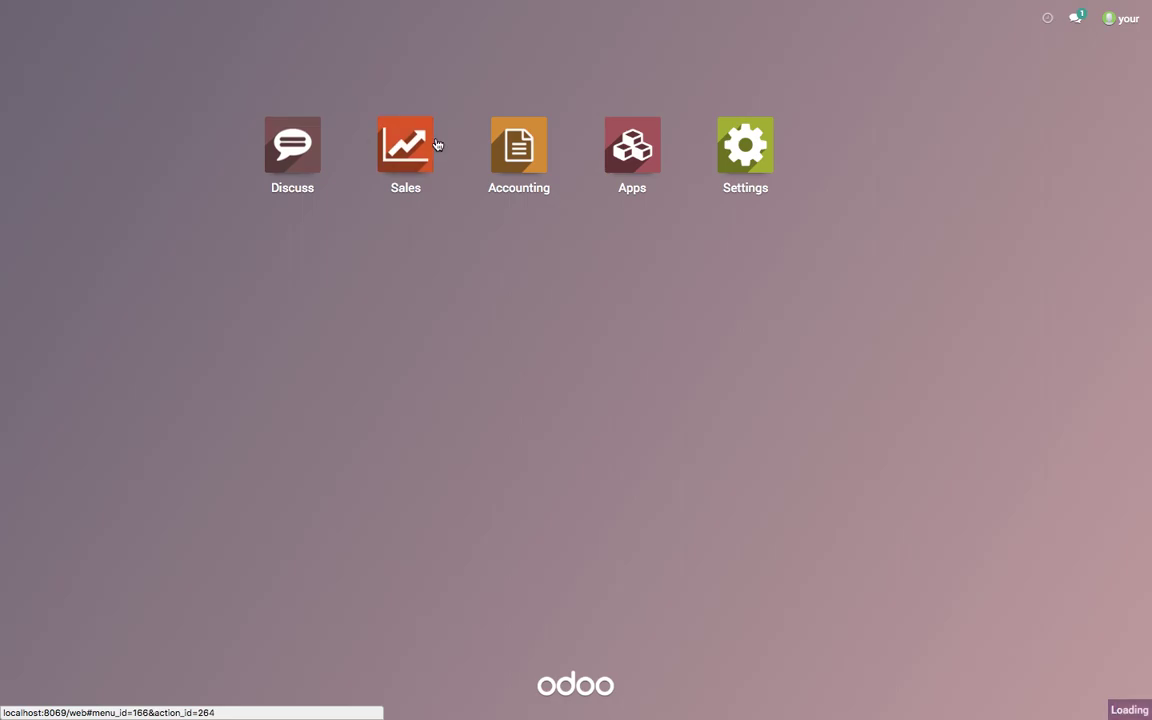
# In Sales, inspect the Your Company default pricelist, then return to the Products list
pyautogui.click(437, 145)
pyautogui.click(240, 28)
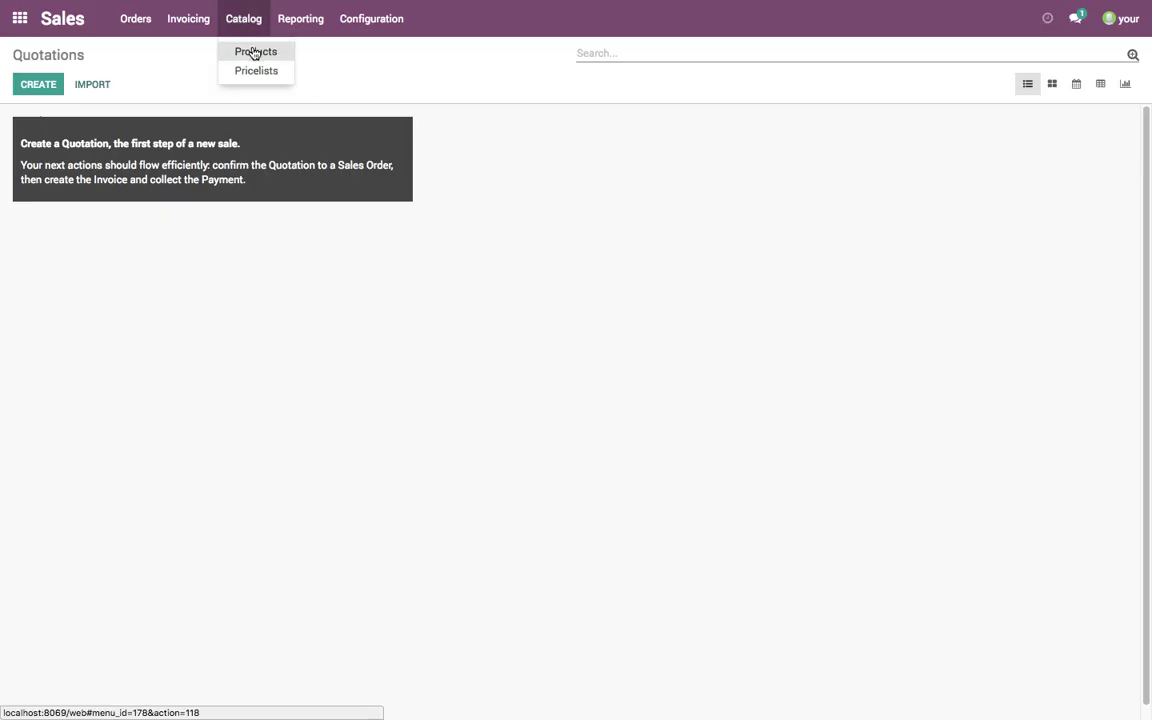
pyautogui.click(255, 52)
pyautogui.click(242, 28)
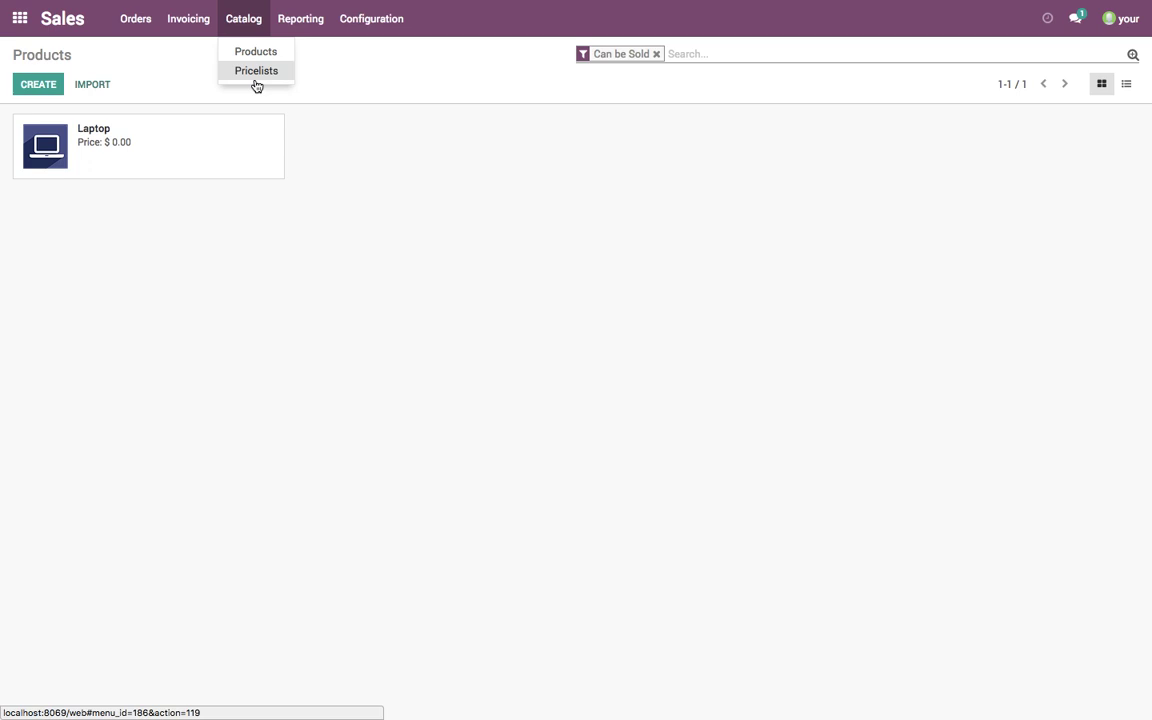
pyautogui.click(256, 71)
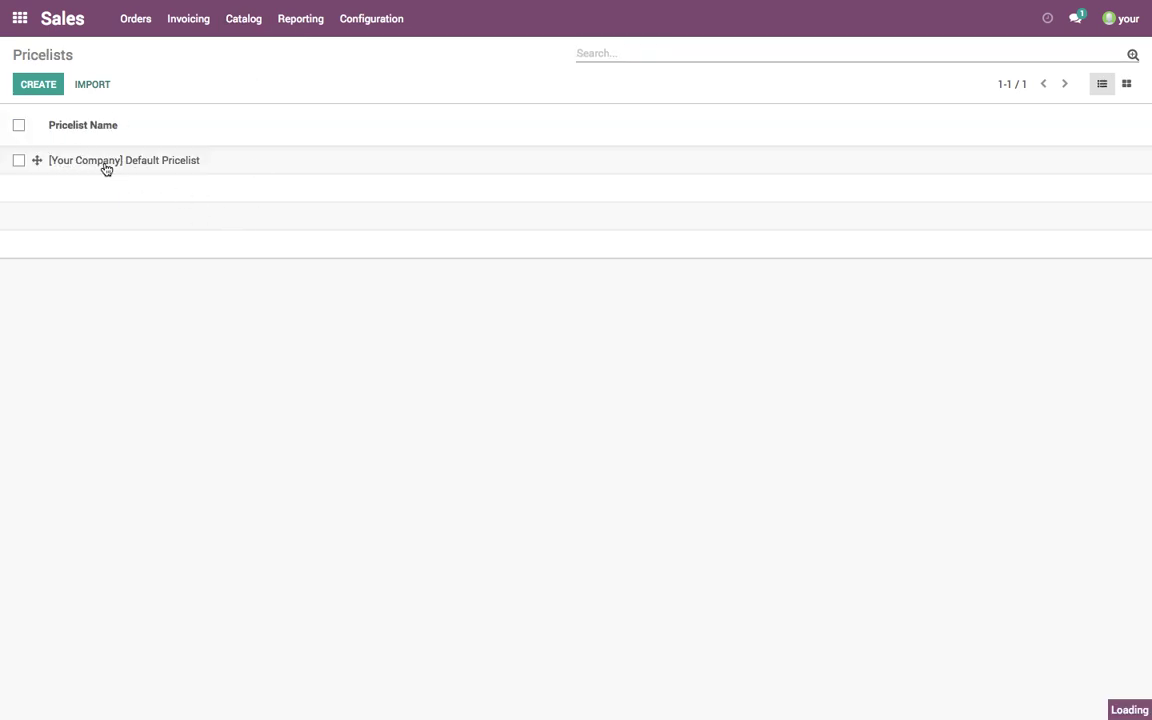
pyautogui.click(106, 165)
pyautogui.click(247, 26)
pyautogui.click(252, 52)
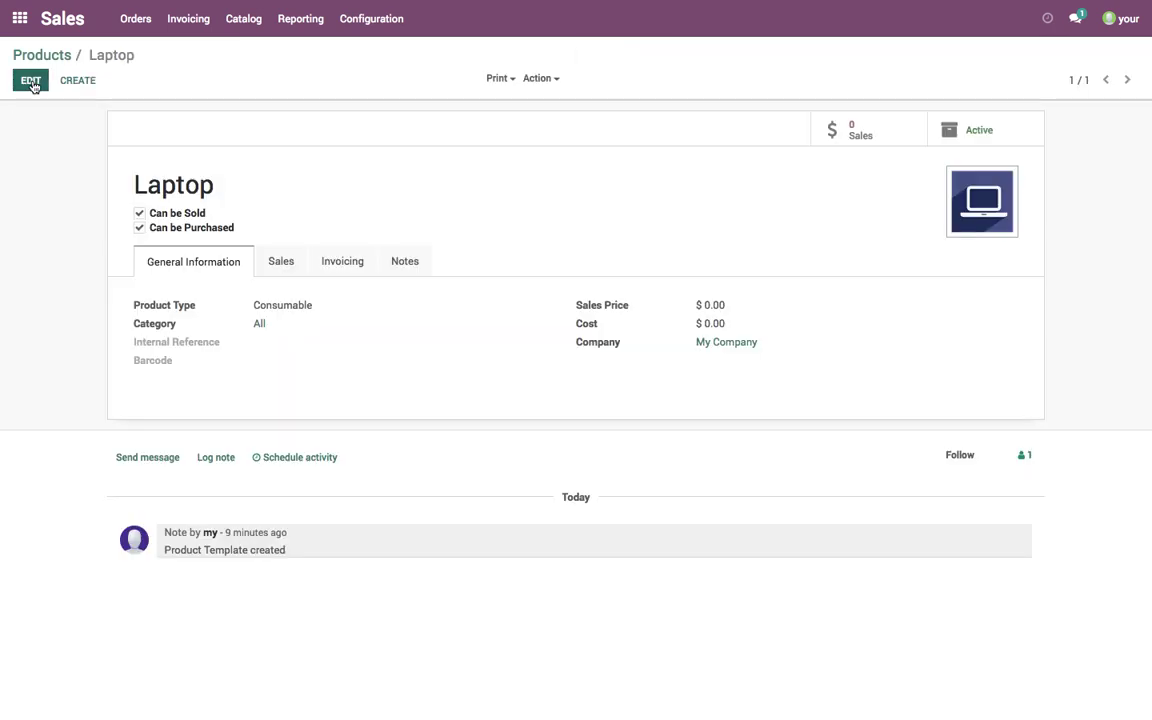
# Add an 850.00 Laptop price on [Your Company] Default Pricelist (USD), save, and go to Quotations
pyautogui.click(34, 82)
pyautogui.click(294, 287)
pyautogui.click(185, 368)
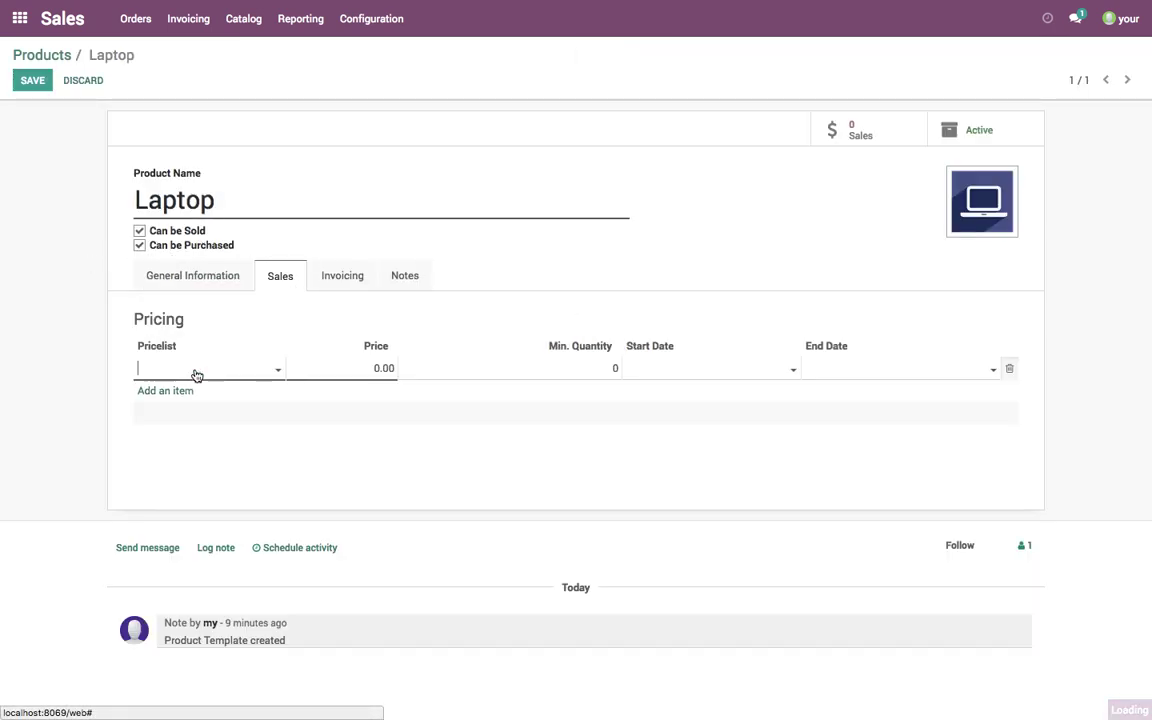
pyautogui.click(203, 391)
pyautogui.press('Tab')
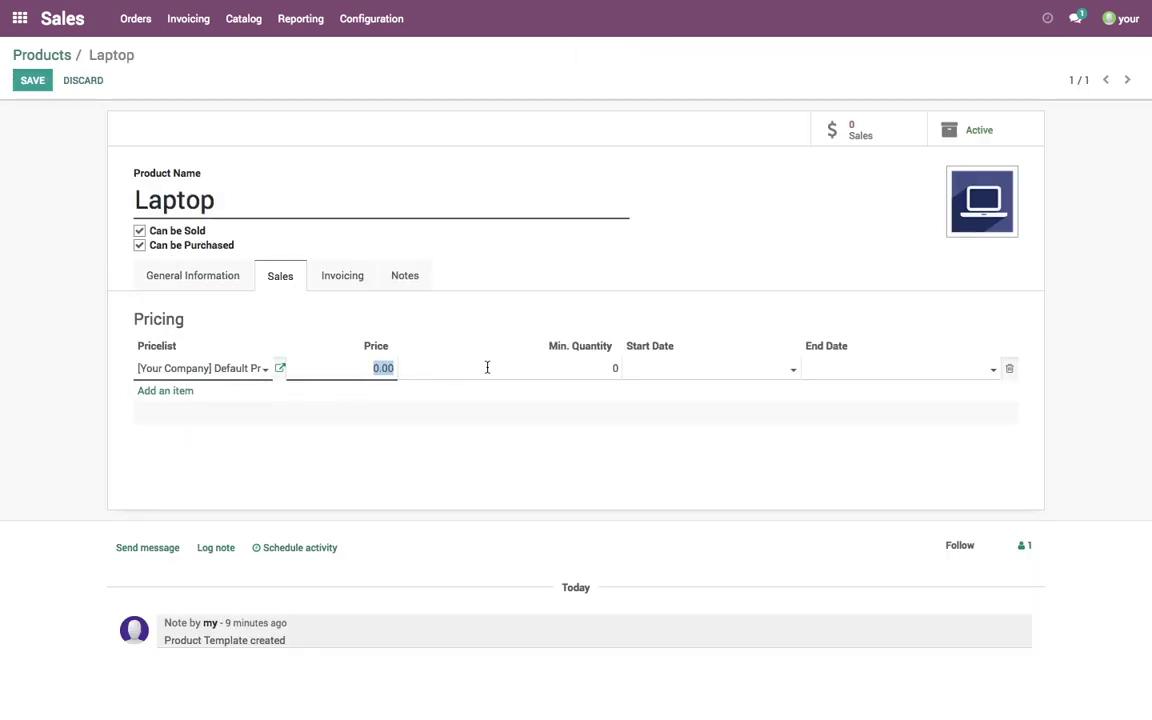
pyautogui.write('8')
pyautogui.click(598, 326)
pyautogui.click(29, 90)
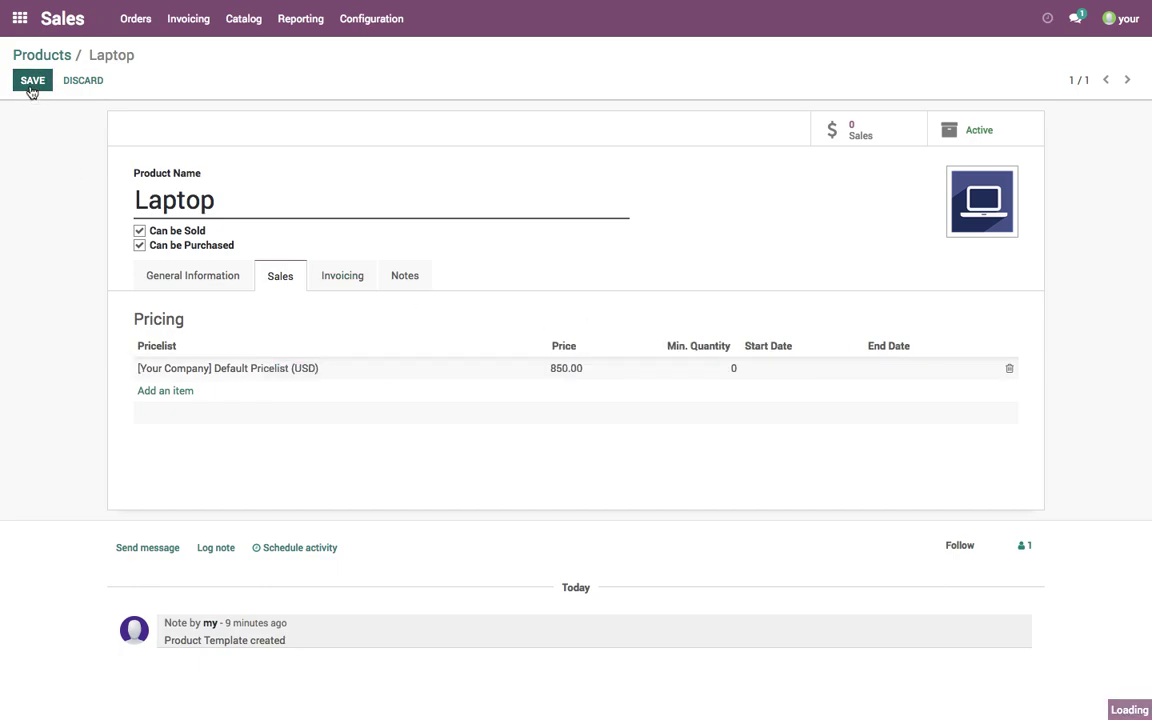
pyautogui.click(135, 18)
pyautogui.click(140, 52)
# Create and save a China Export quotation with one Laptop at 850.00 from Your Company's pricelist
pyautogui.click(38, 82)
pyautogui.click(305, 220)
pyautogui.click(330, 244)
pyautogui.click(162, 366)
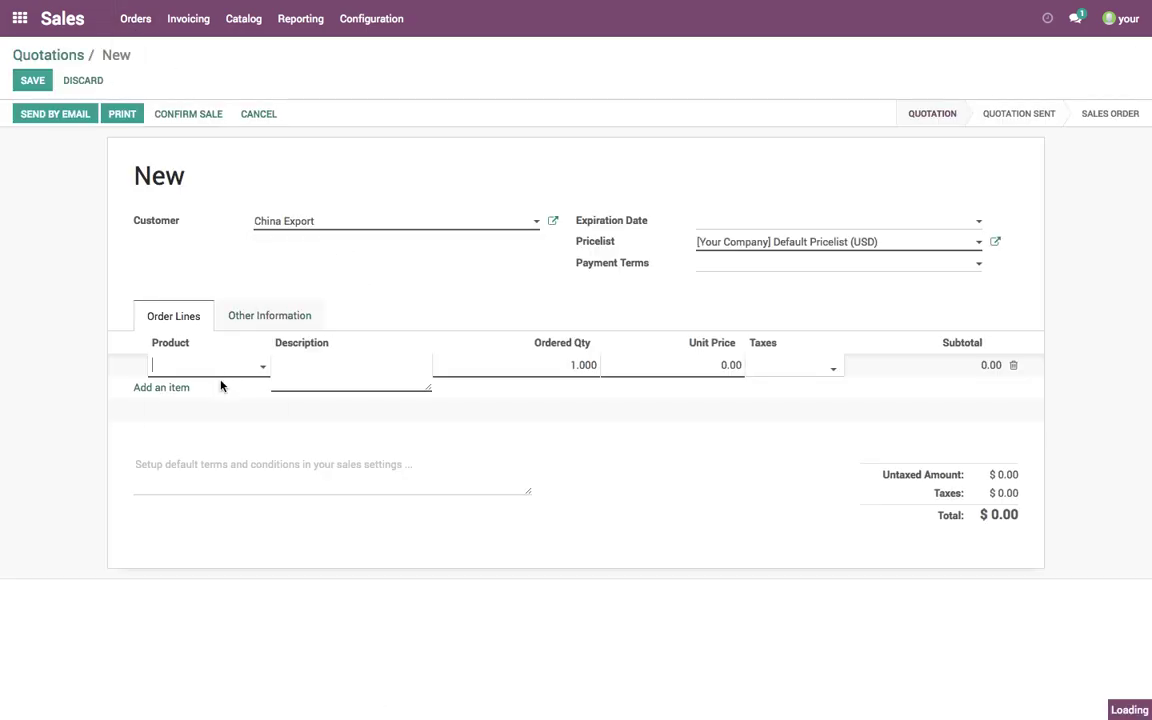
pyautogui.click(224, 393)
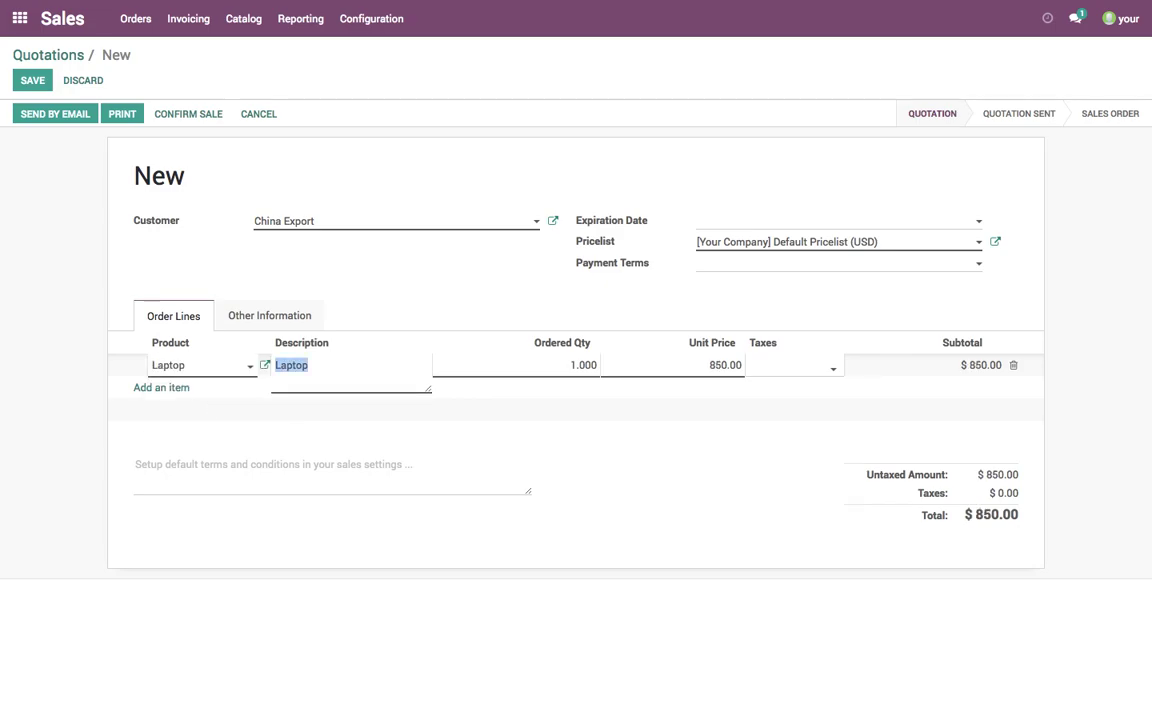
pyautogui.click(712, 425)
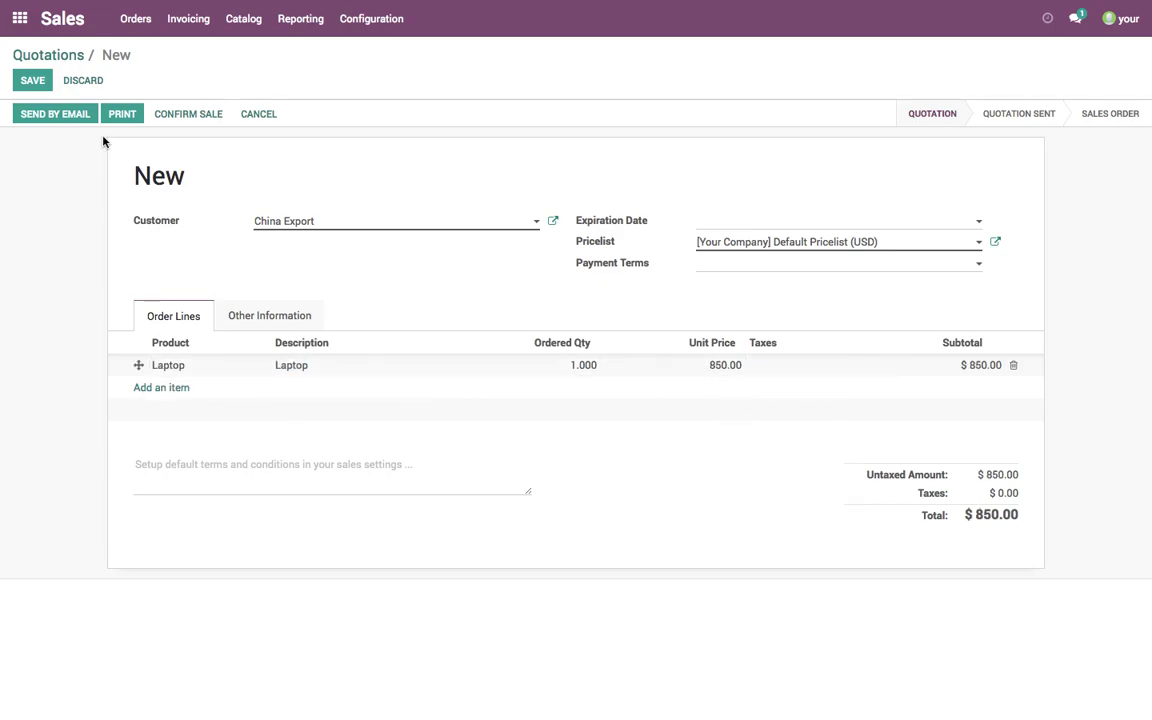
pyautogui.click(40, 86)
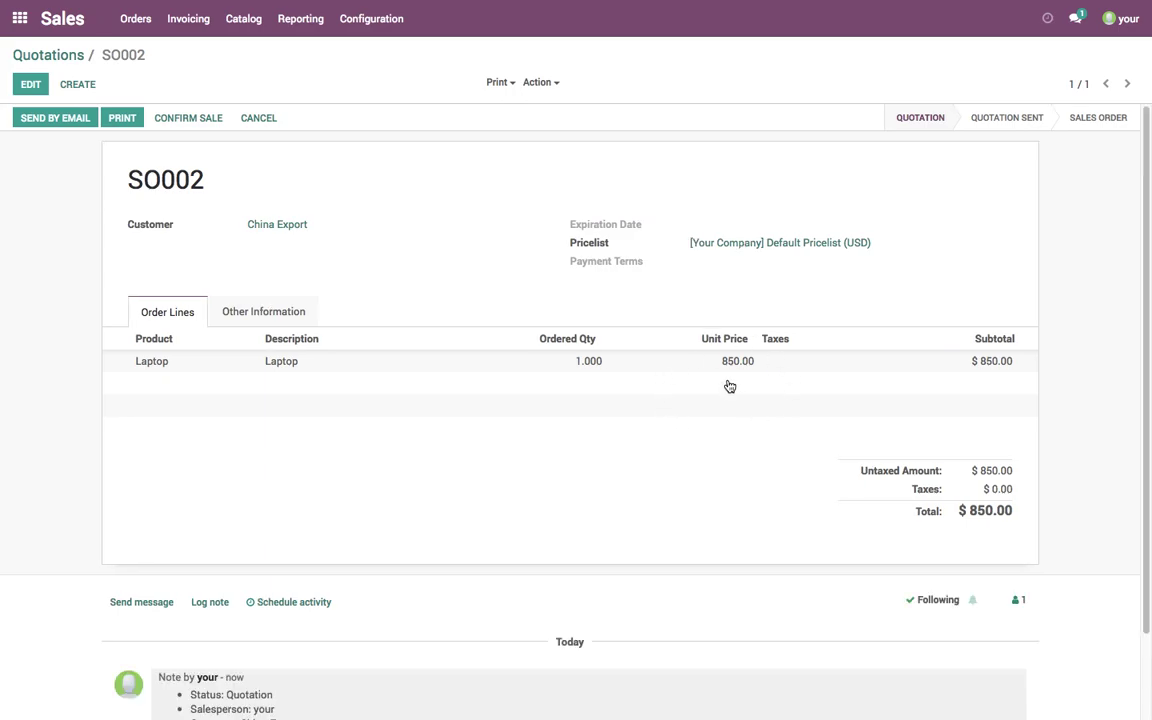
# Log out of the second company's user and sign back in as the administrator
pyautogui.click(1118, 19)
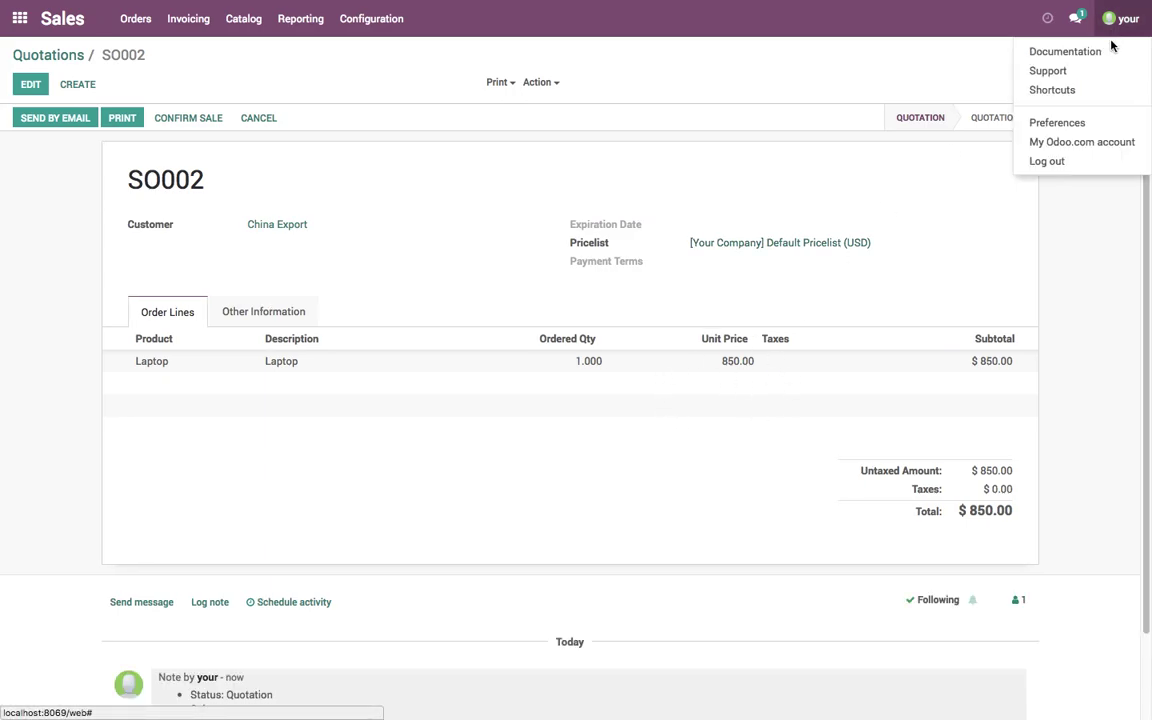
pyautogui.click(1100, 166)
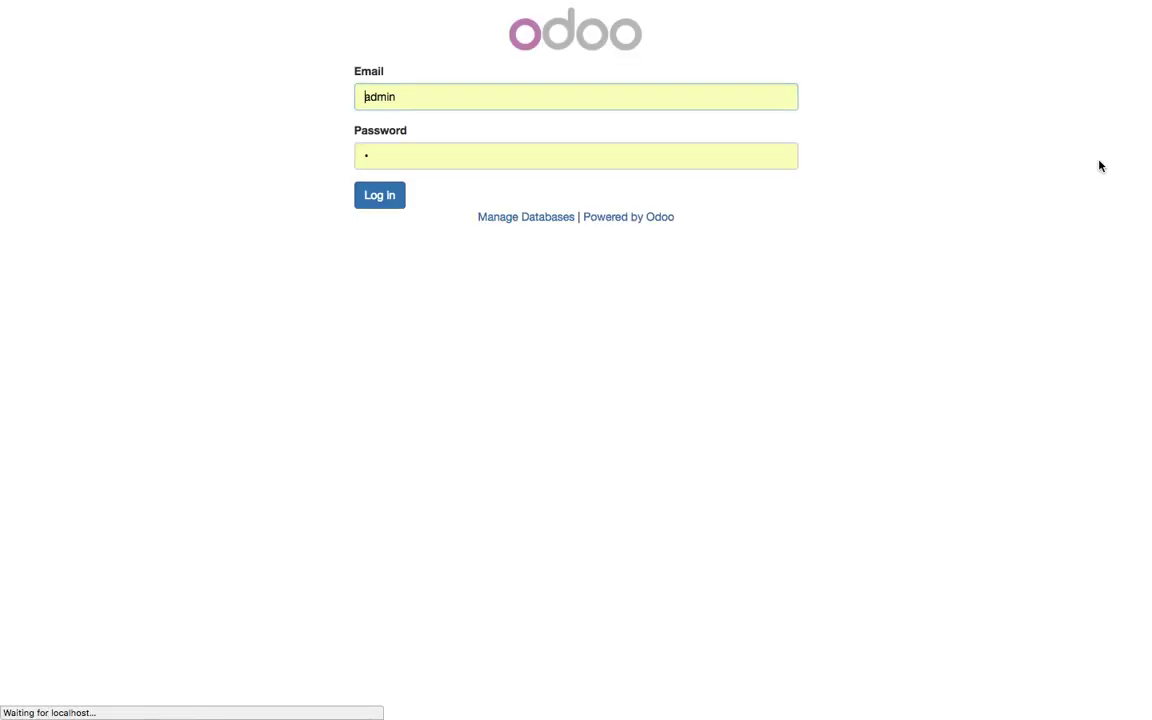
pyautogui.press('Tab')
pyautogui.write('ad')
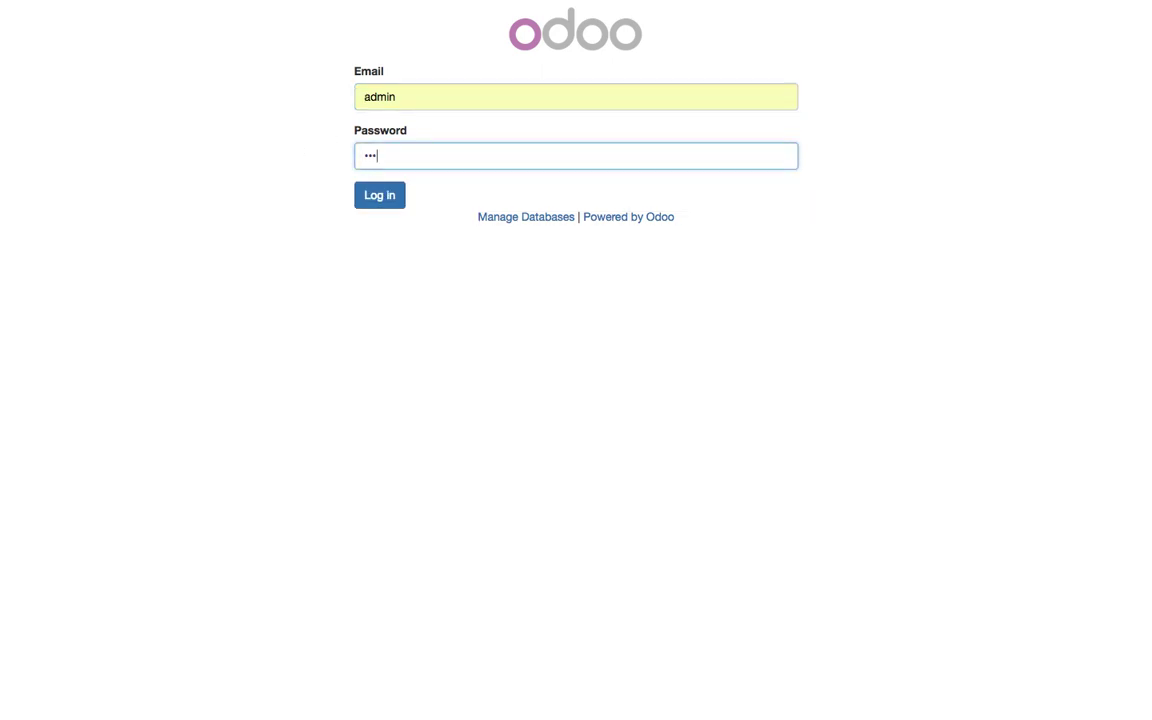
pyautogui.press('Return')
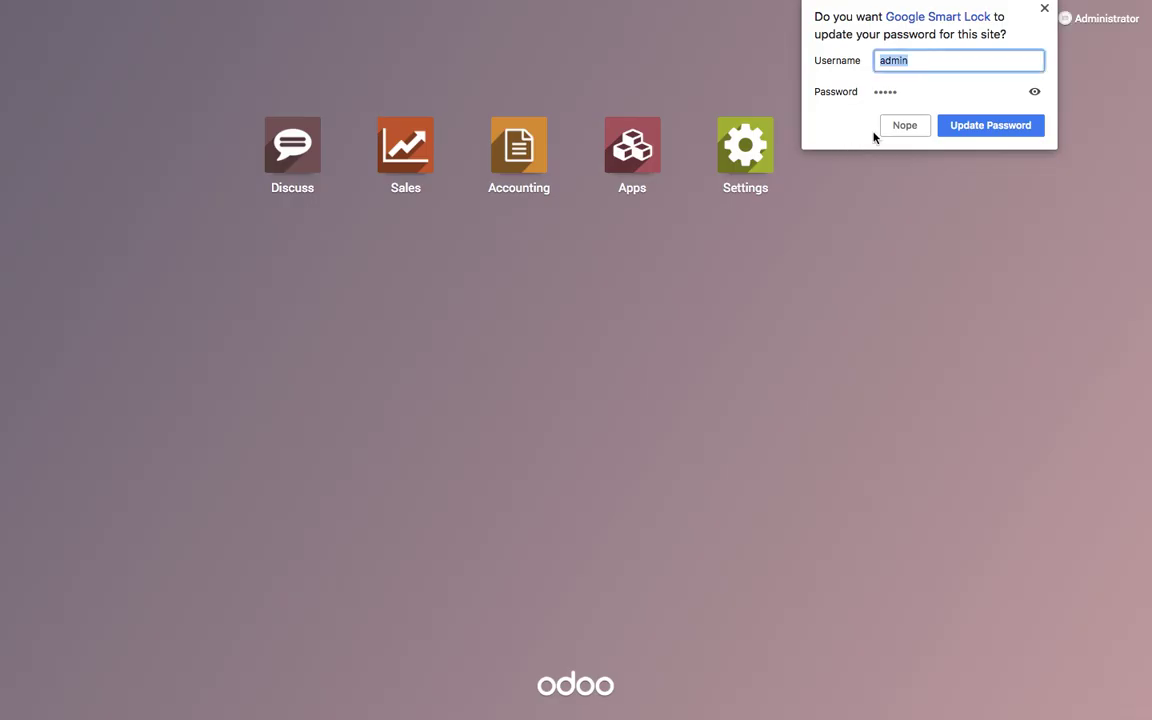
pyautogui.click(902, 126)
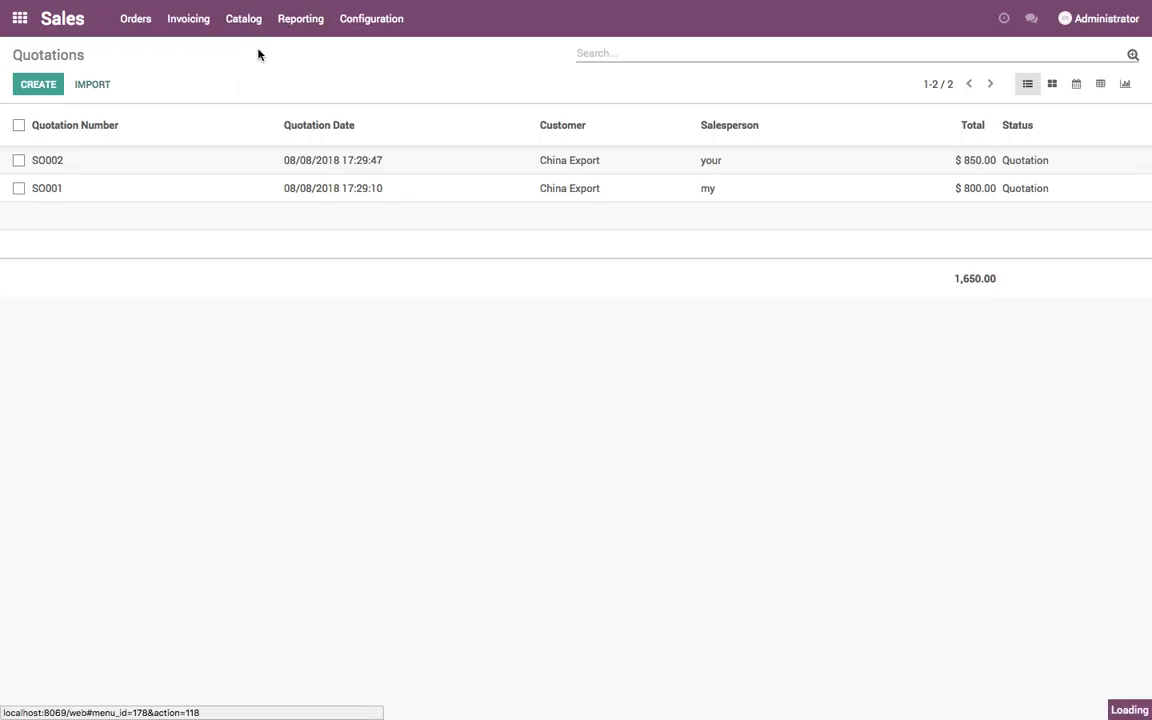
# Open the Laptop product from the Catalog's products list
pyautogui.click(243, 18)
pyautogui.click(258, 54)
pyautogui.click(103, 132)
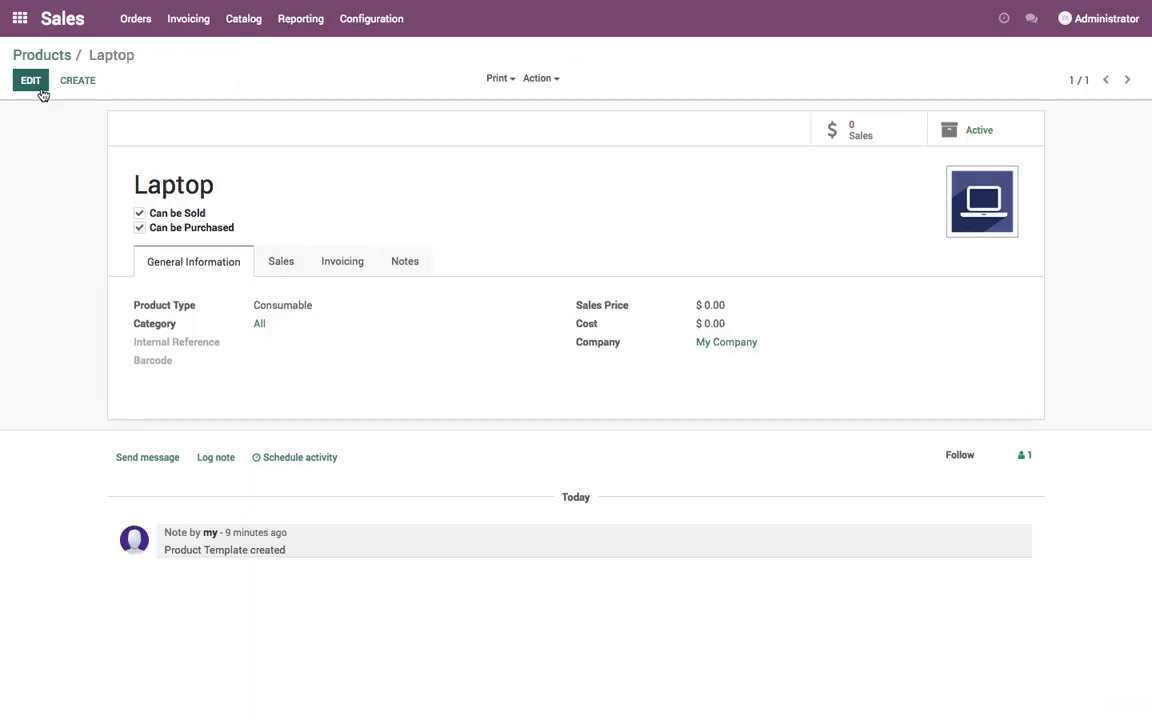
# Edit the Laptop and review which pricelists are available for a new pricing row
pyautogui.click(32, 81)
pyautogui.click(281, 278)
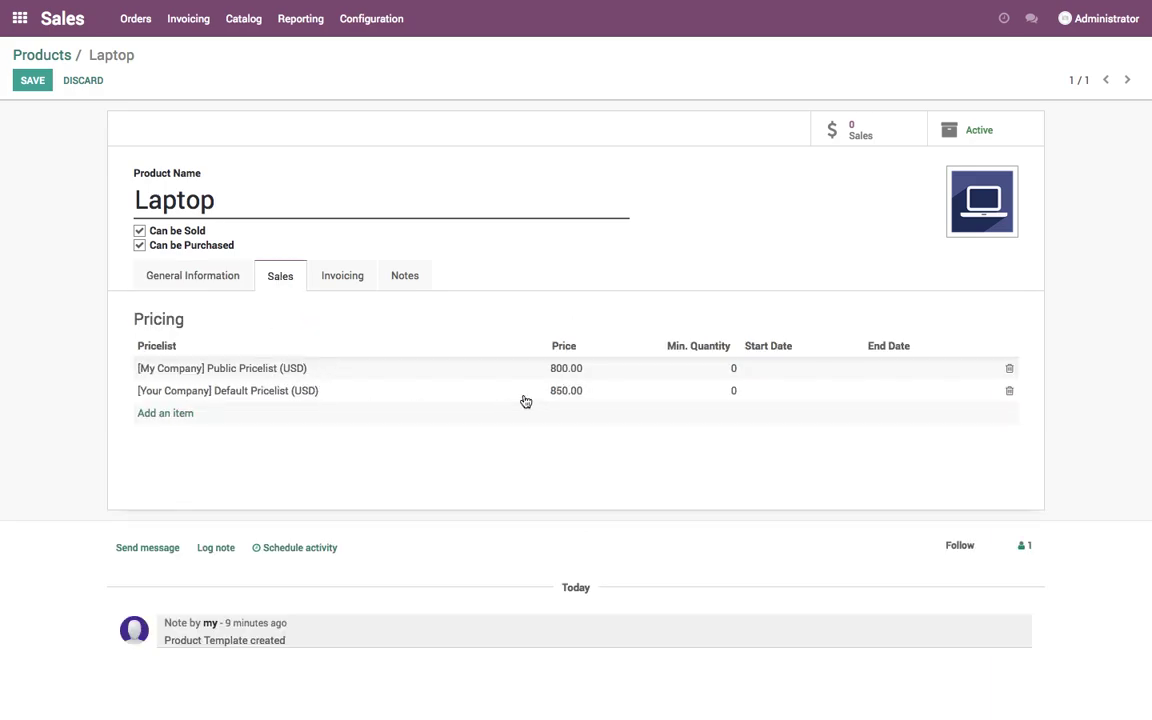
pyautogui.click(167, 413)
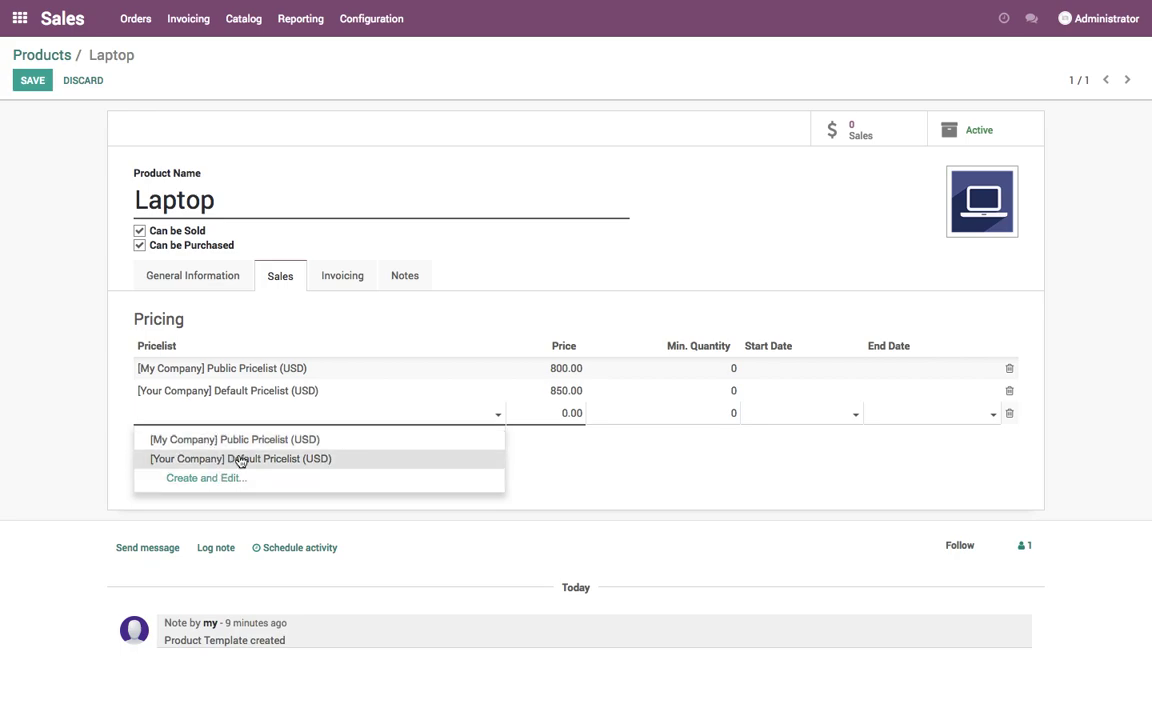
pyautogui.click(545, 499)
# Log a note that pricelists can define complex rules even for multi-company, then discard the unsaved edits
pyautogui.click(216, 548)
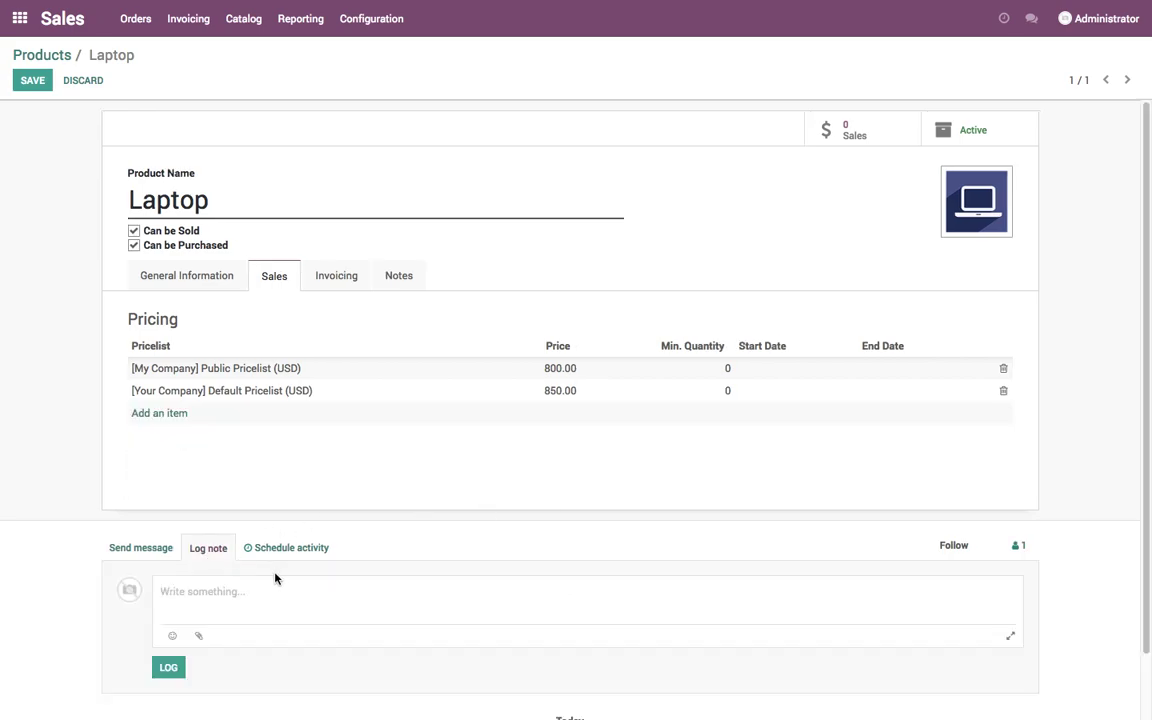
pyautogui.write('S')
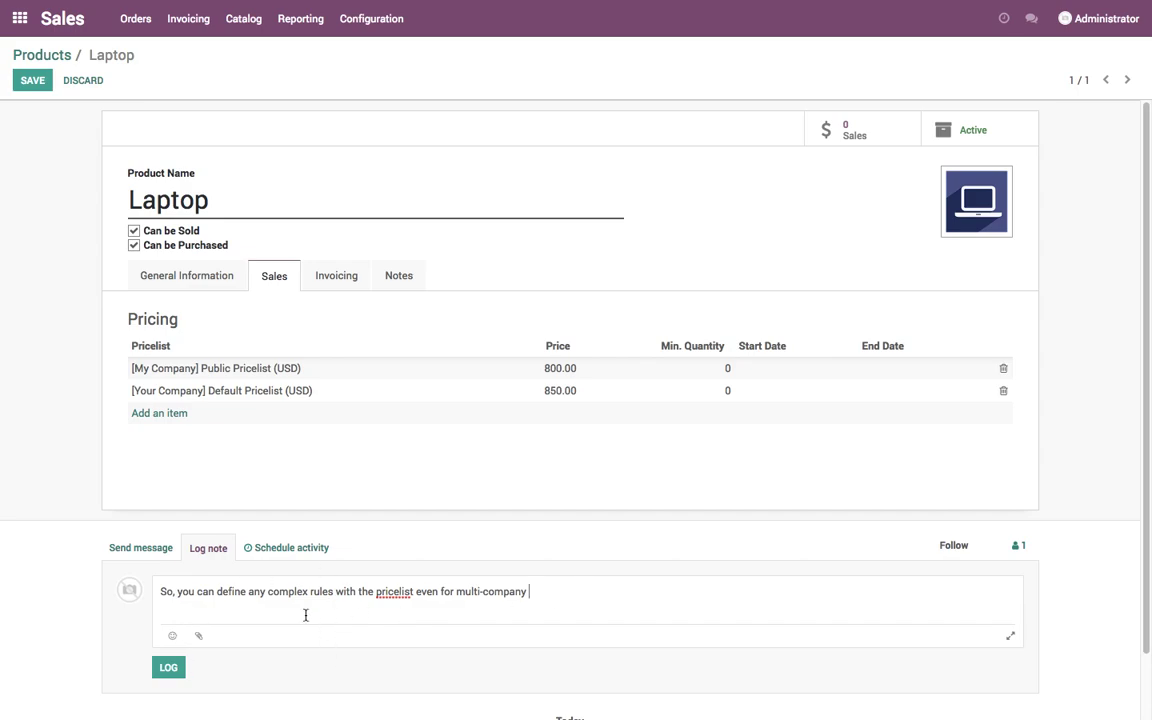
pyautogui.click(168, 668)
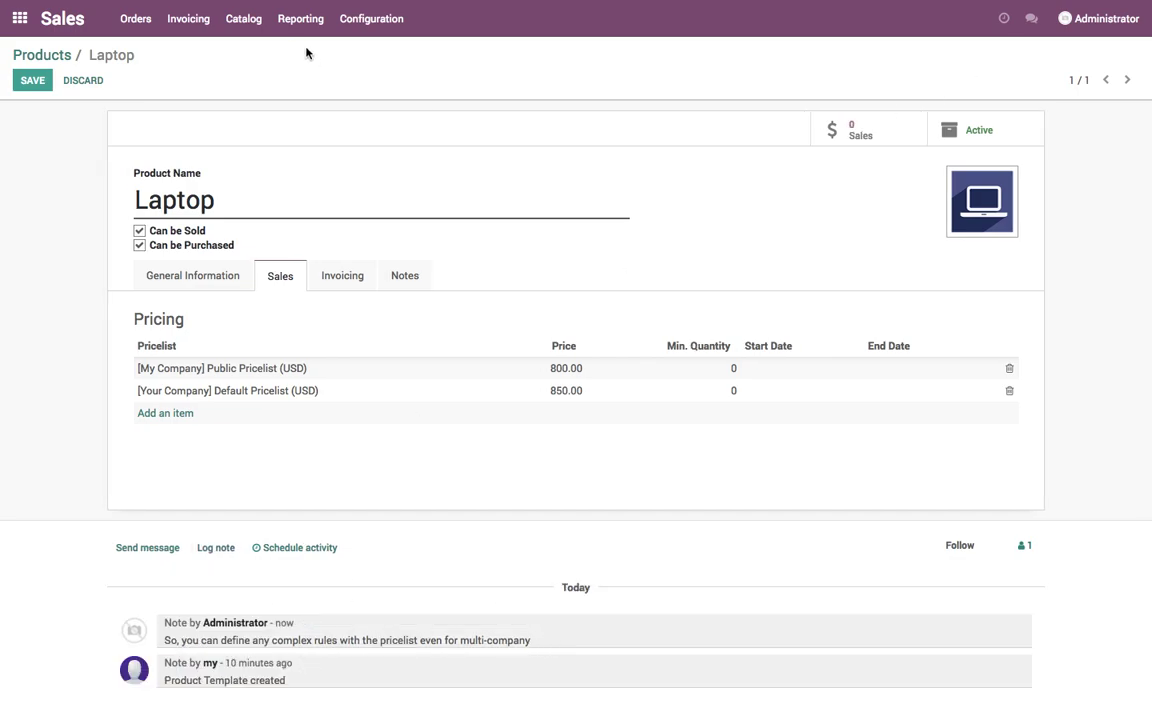
pyautogui.click(42, 55)
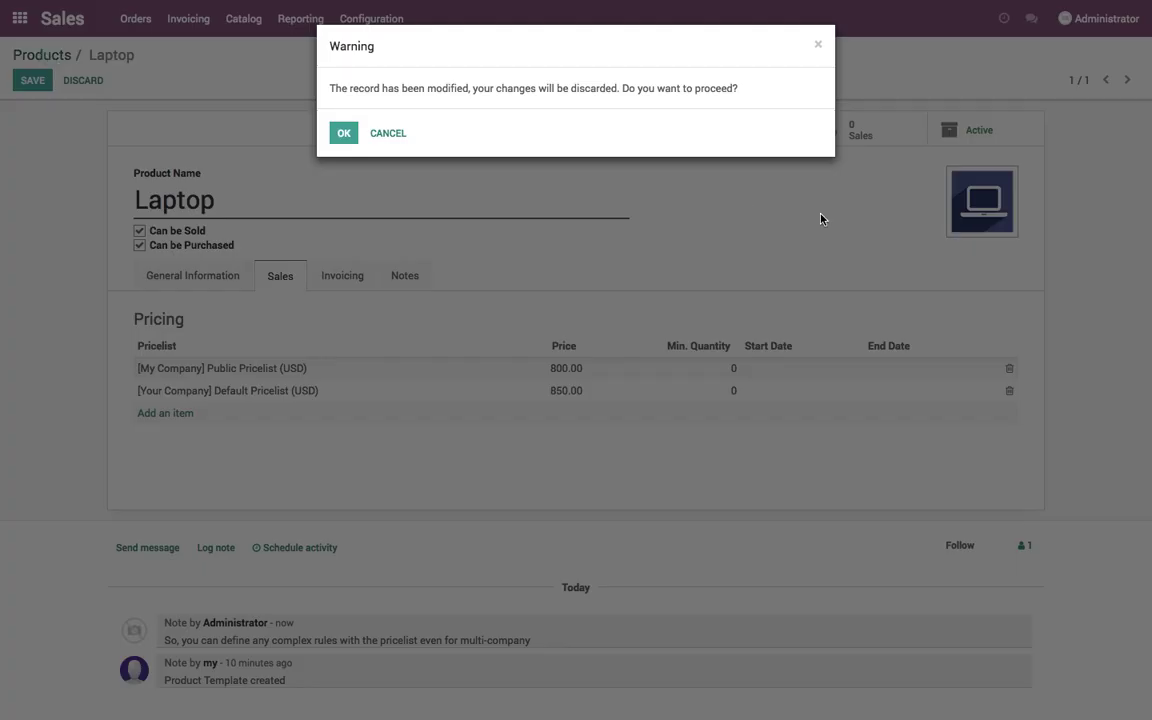